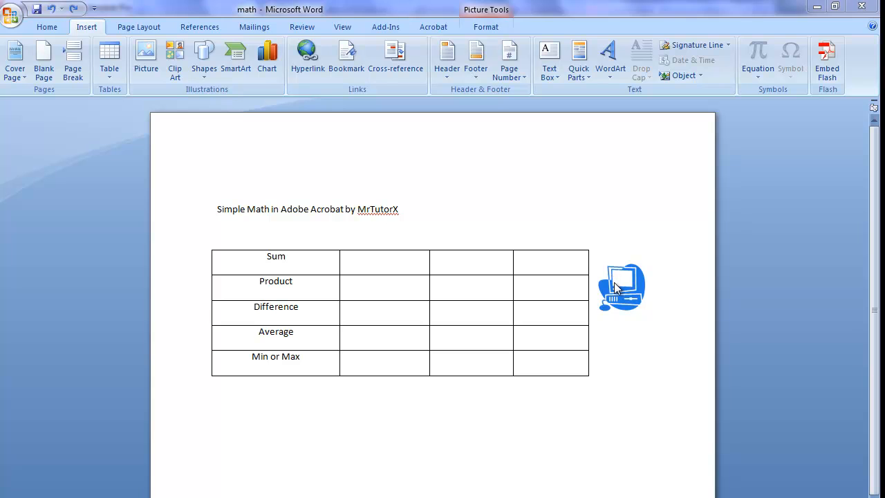
Publish a copy of the Word document containing the math table in PDF format.
left_click(109, 65)
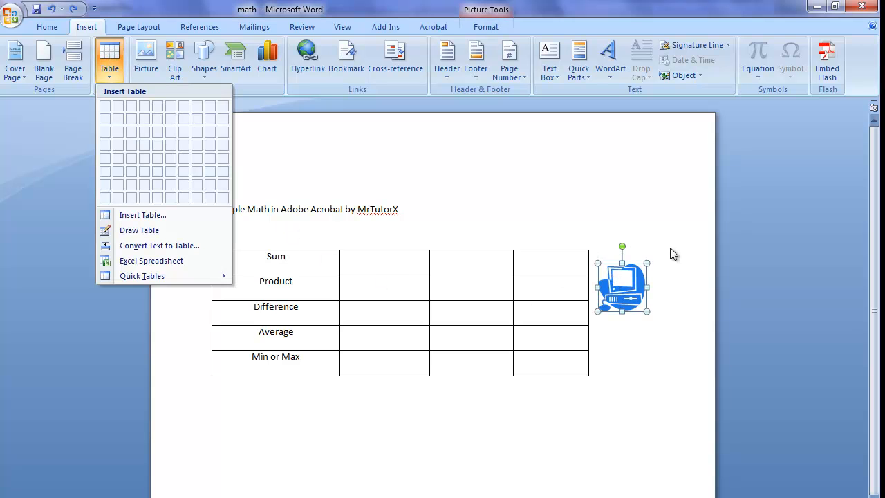
left_click(631, 286)
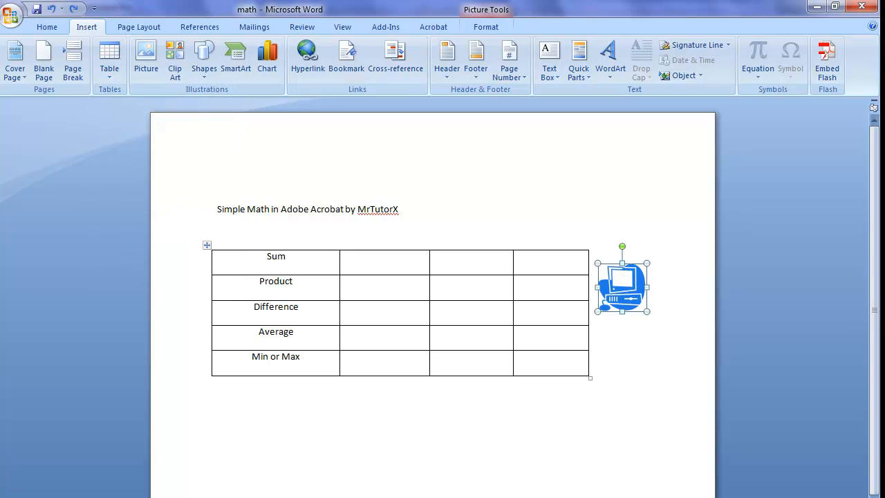
left_click(11, 17)
mouse_move(63, 141)
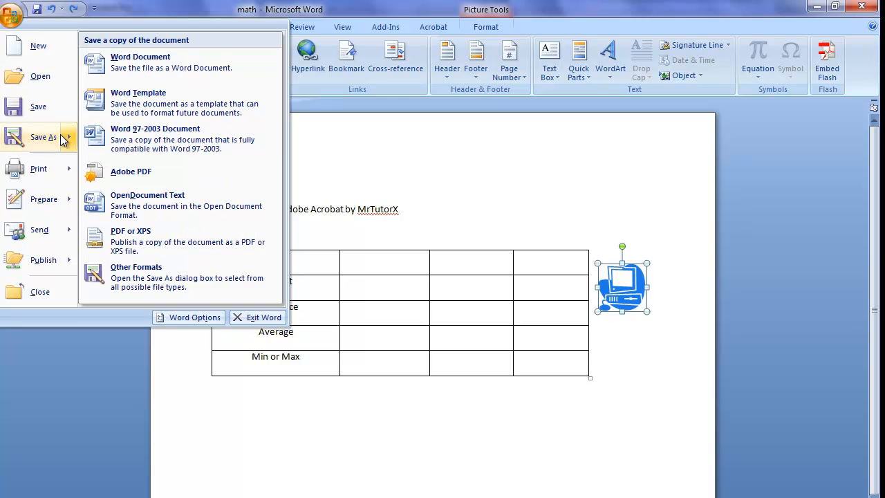
left_click(130, 241)
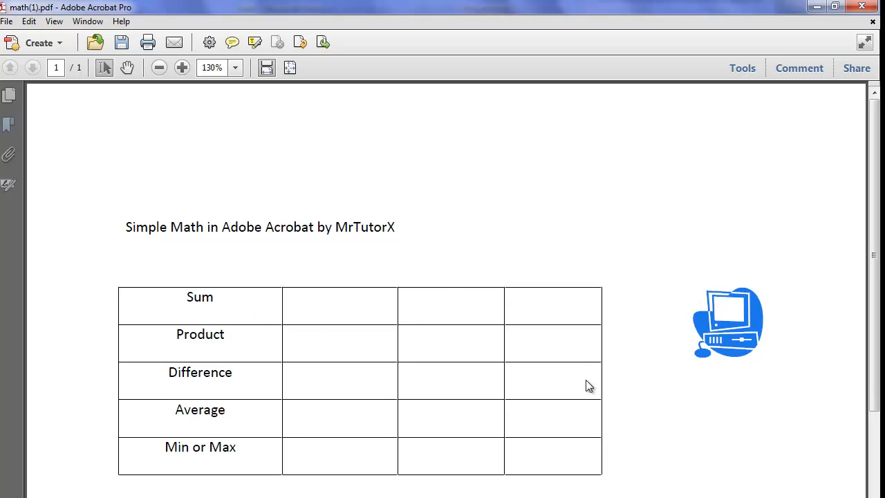
In Adobe Acrobat, start form editing on math(1).pdf and decline automatic detection of form fields.
left_click_drag(302, 306, 602, 431)
left_click(574, 462)
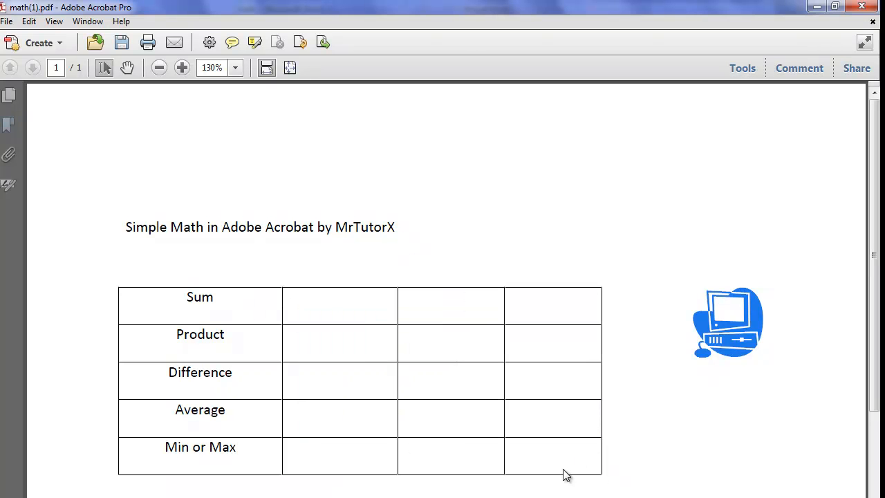
left_click(743, 68)
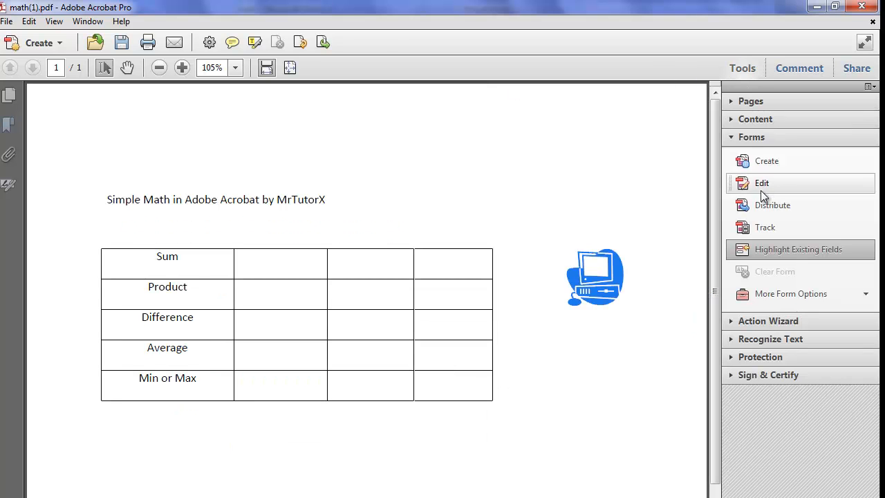
left_click(760, 184)
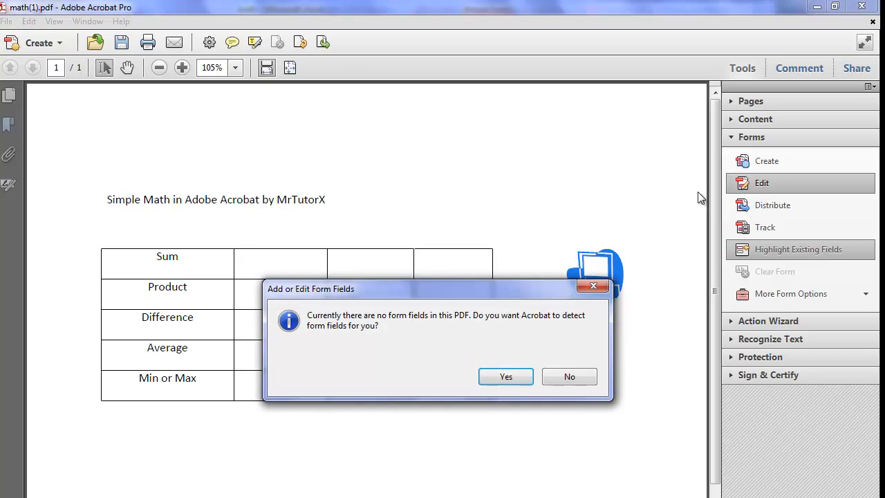
left_click(572, 377)
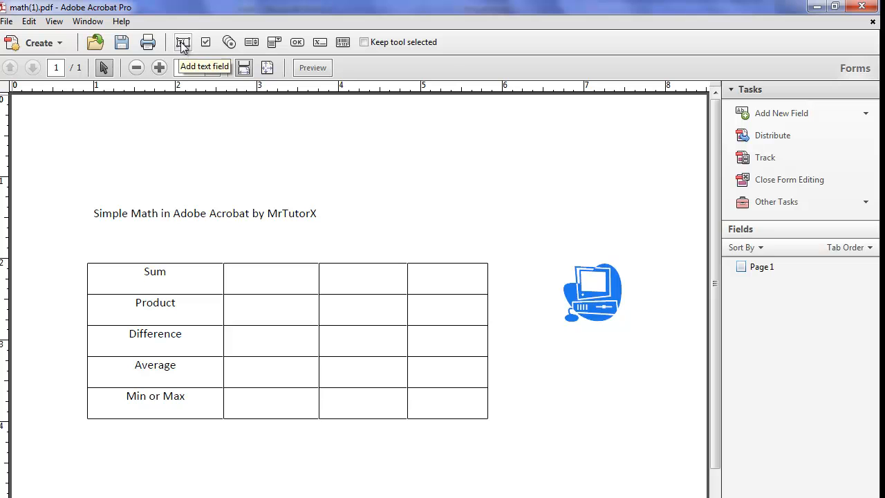
Add a text field filling the first blank cell of the Sum row and name it Sum1.
left_click(183, 43)
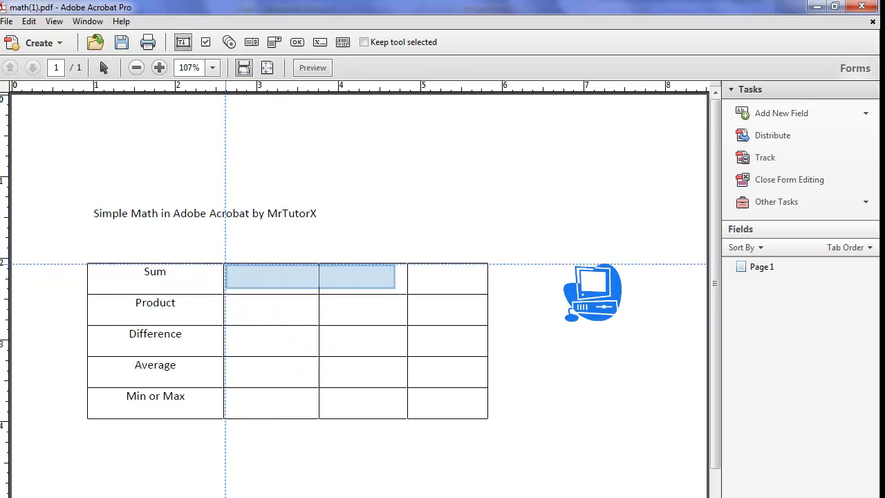
left_click_drag(226, 265, 316, 293)
type("Su")
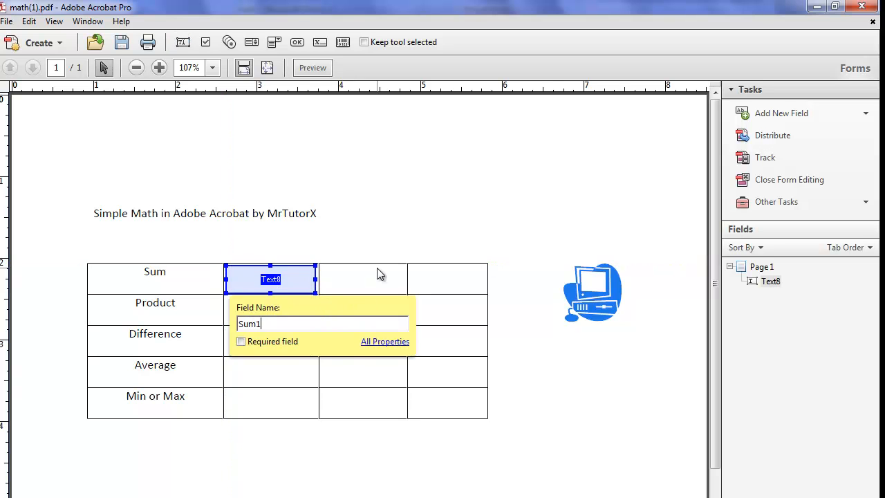
type("m1")
left_click(379, 275)
Add a text field filling the second blank cell of the Sum row and name it Sum2.
left_click(183, 42)
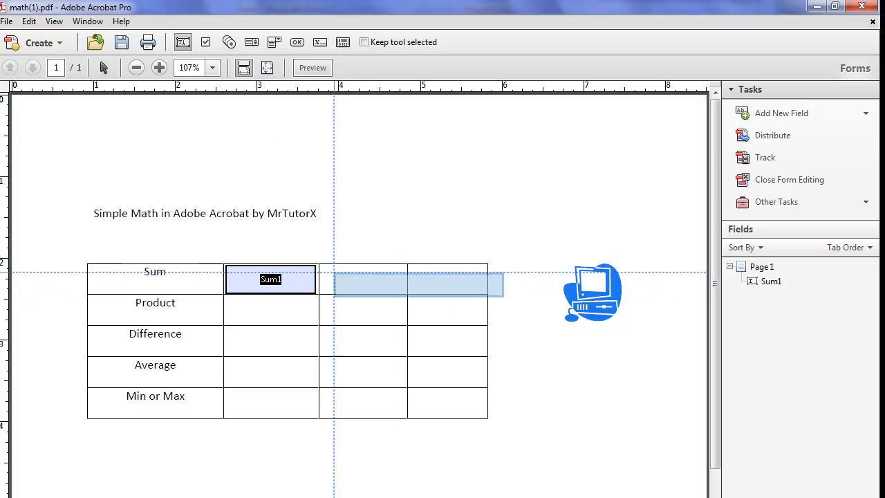
left_click_drag(320, 265, 407, 293)
type("Sum2")
left_click(379, 193)
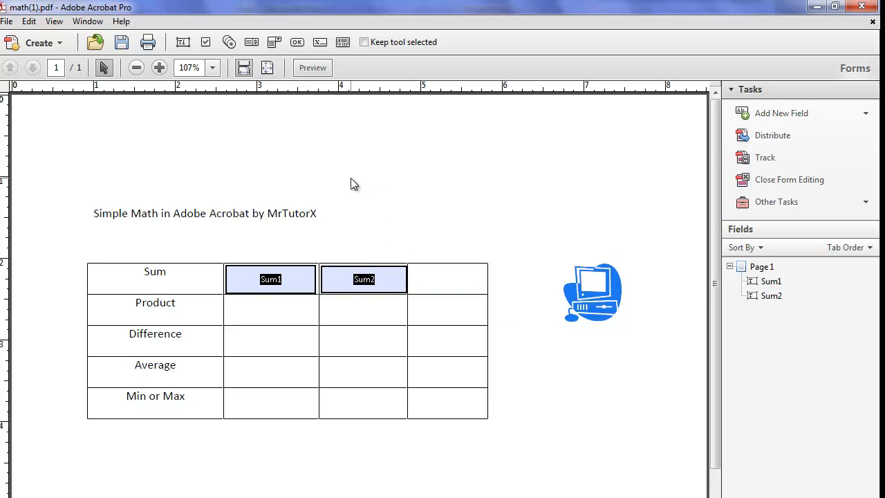
Add a text field filling the last cell of the Sum row and name it Sum.
left_click(183, 42)
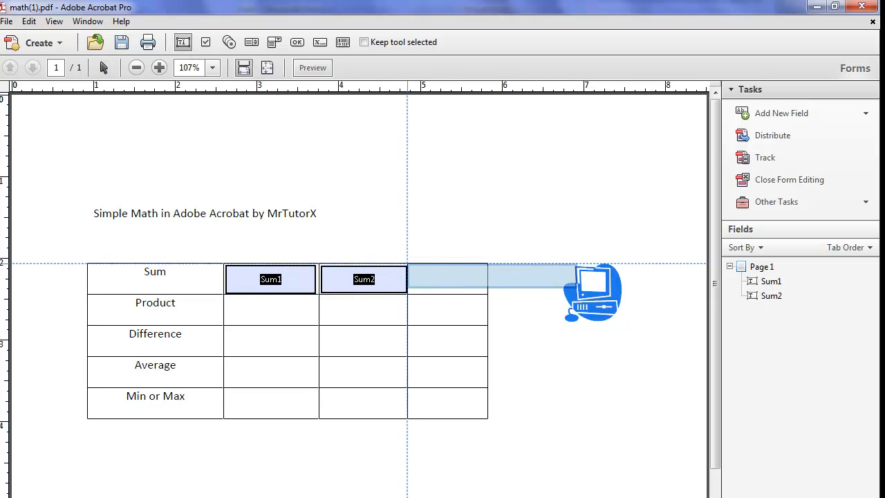
left_click_drag(408, 265, 486, 292)
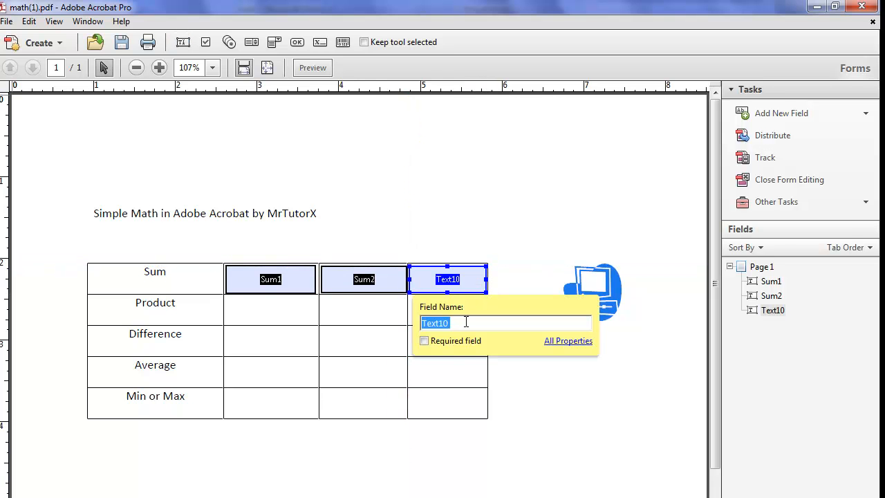
type("Sum")
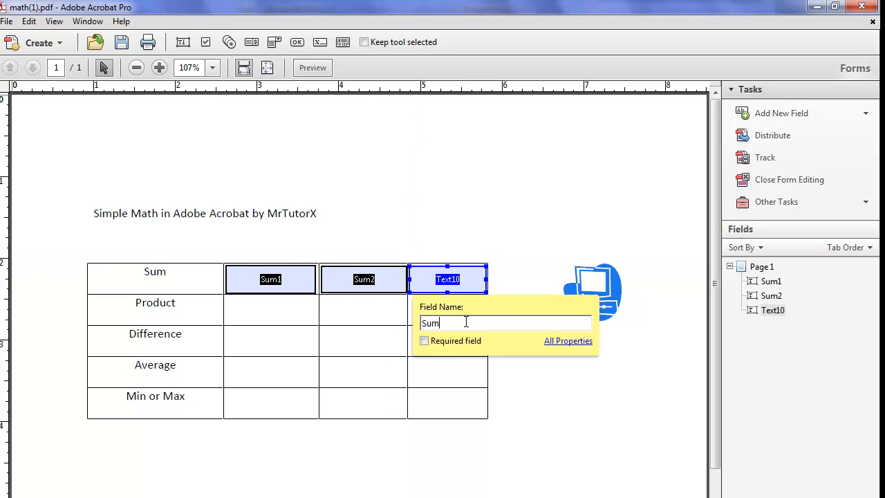
left_click(492, 239)
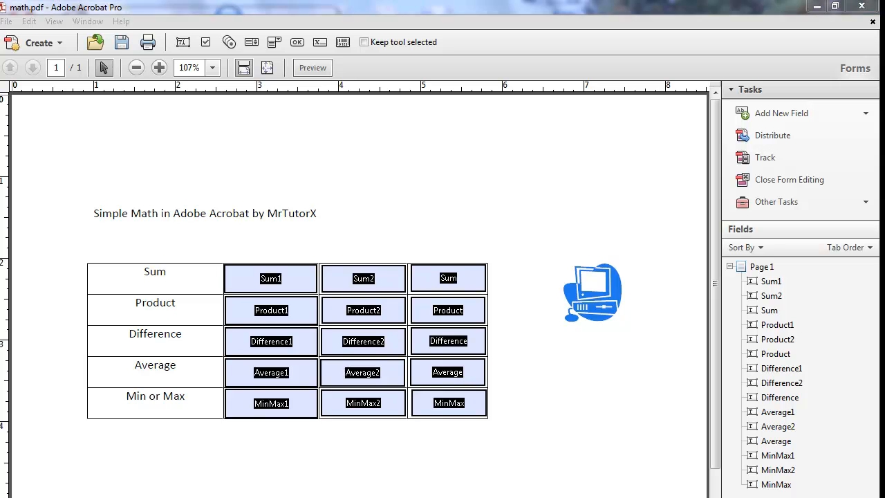
In math.pdf, set the Sum field's calculation to the sum (+) of other fields.
left_click(549, 428)
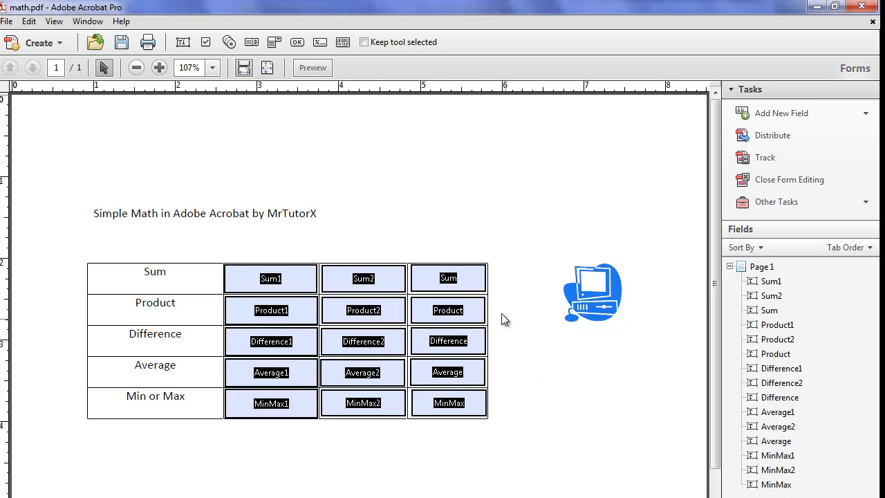
left_click(274, 291)
double_click(451, 283)
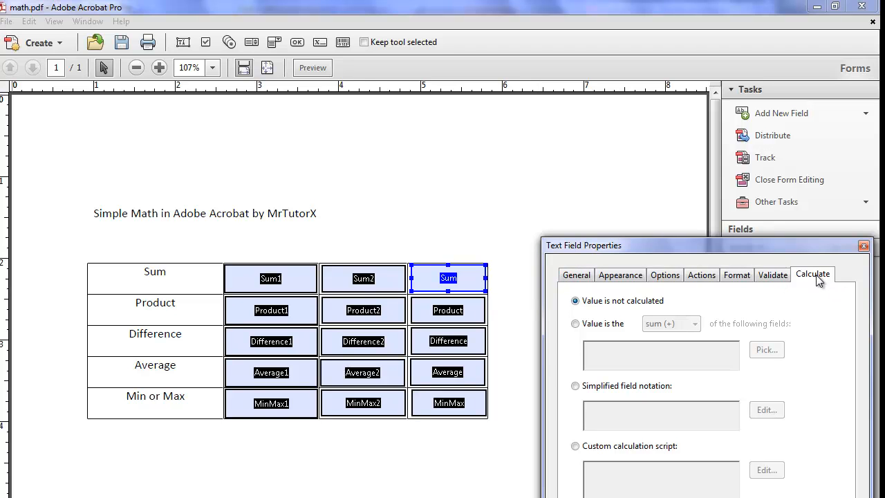
left_click(575, 323)
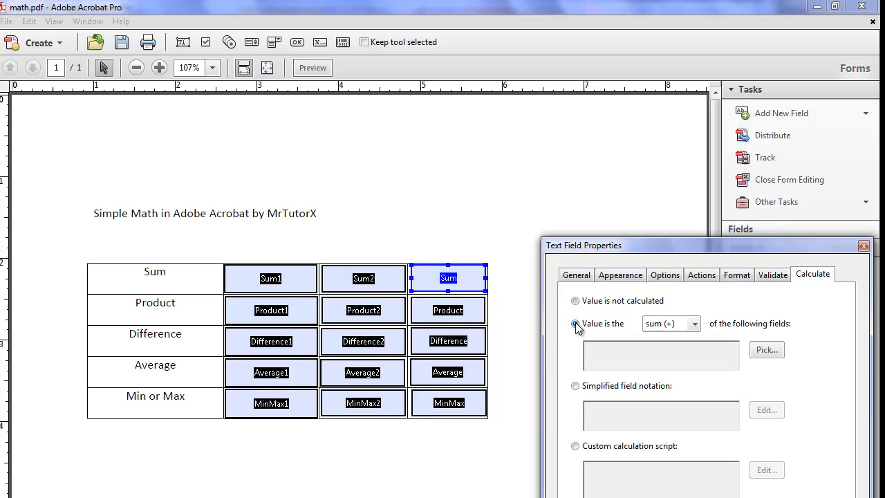
left_click(697, 326)
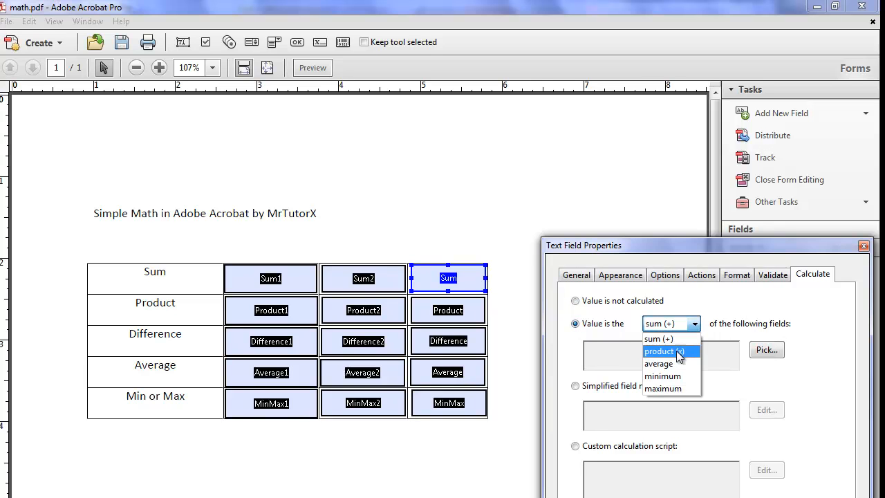
left_click(695, 325)
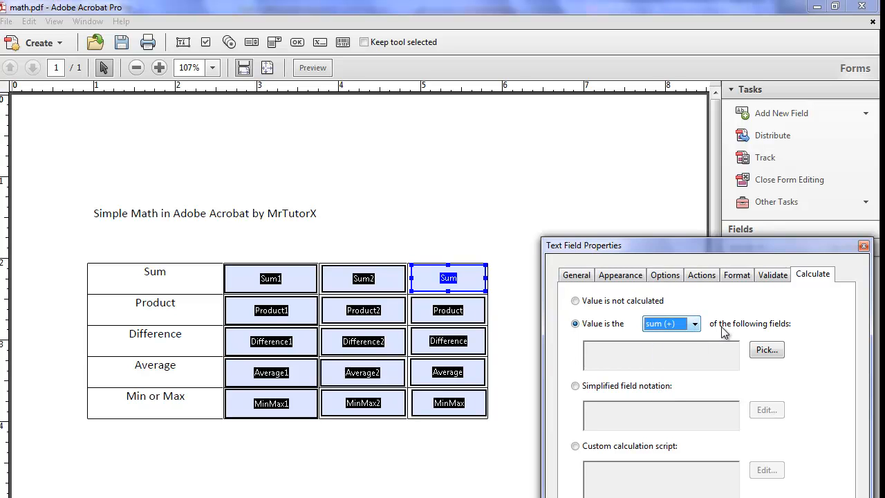
Choose Sum1 and Sum2 as the source fields for the Sum field's calculation.
left_click(766, 351)
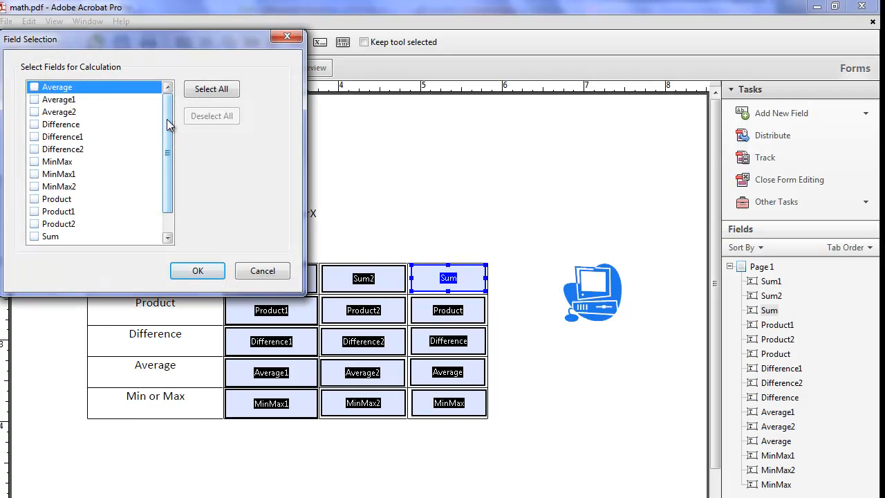
left_click_drag(167, 119, 167, 142)
left_click(35, 225)
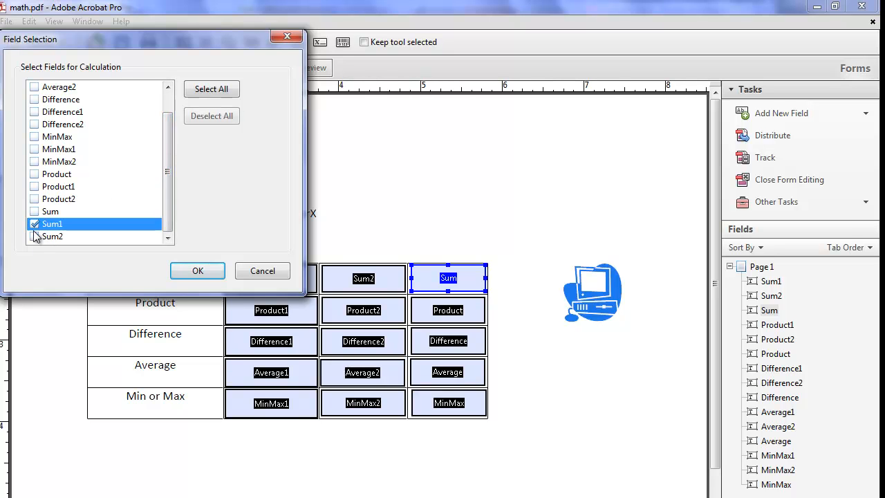
left_click(35, 236)
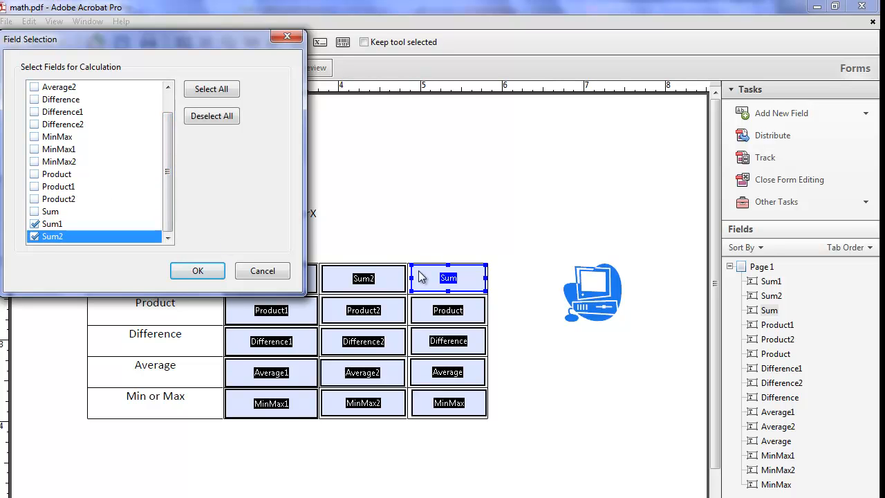
left_click(191, 271)
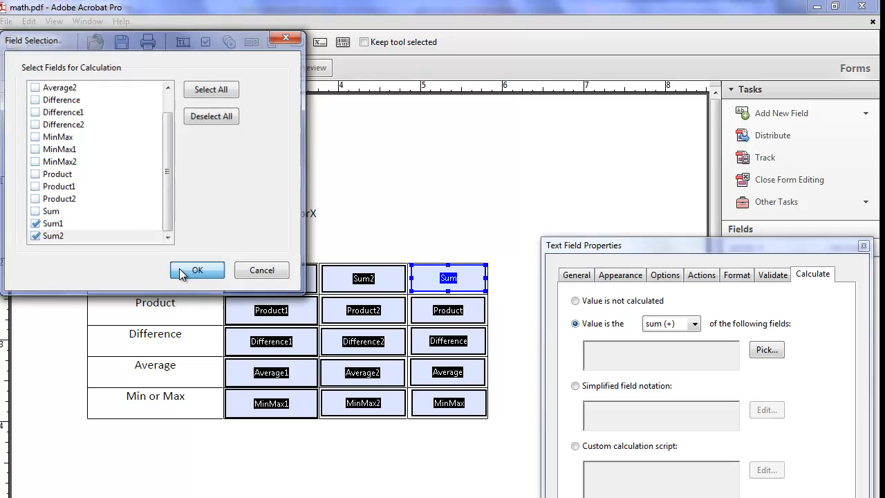
Make the Product field calculate the product (x) of the Product1 and Product2 fields.
left_click(482, 311)
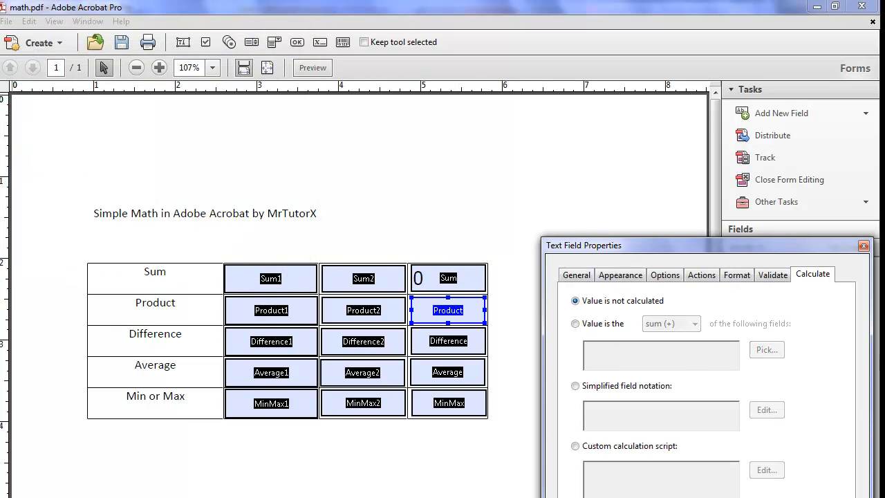
left_click(575, 324)
left_click(690, 326)
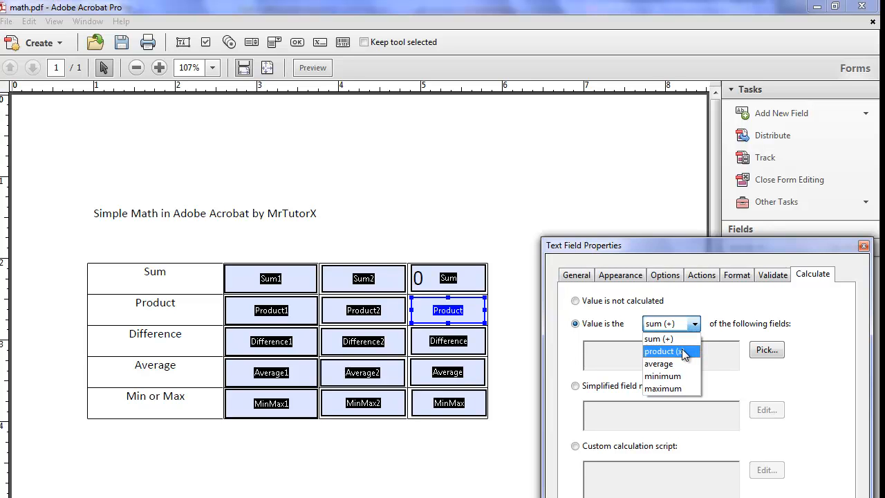
left_click(682, 352)
left_click(774, 352)
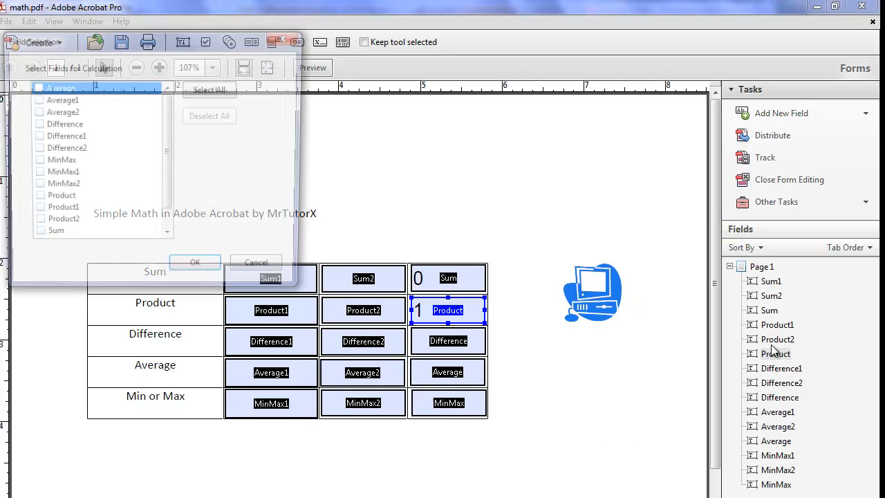
scroll(167, 127, "down", 1)
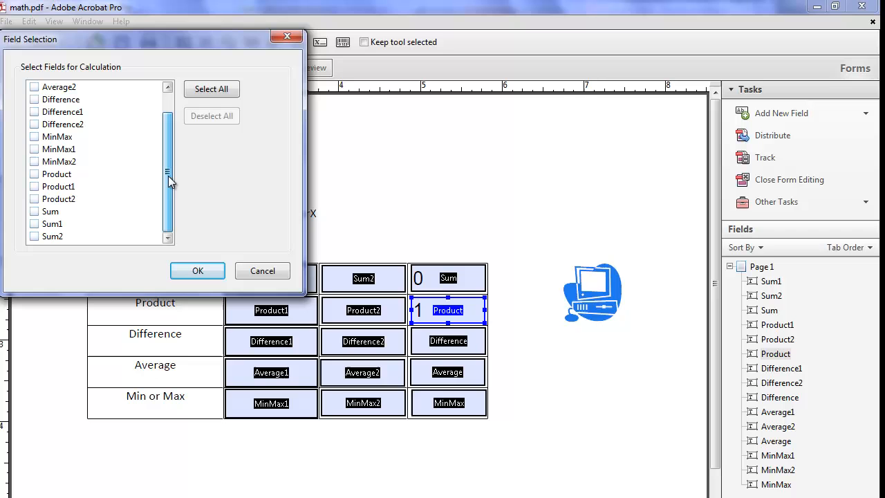
left_click(33, 186)
left_click(34, 198)
left_click(198, 270)
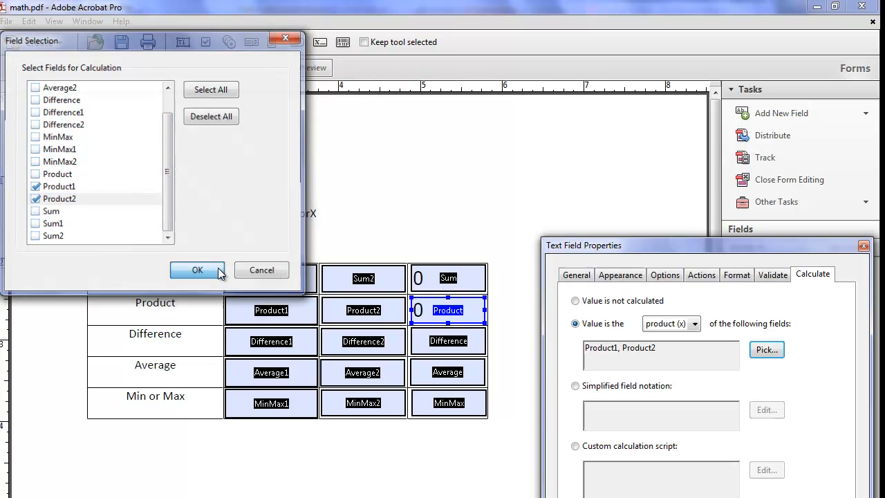
Examine which predefined calculation operations are available for the Difference field.
left_click(448, 341)
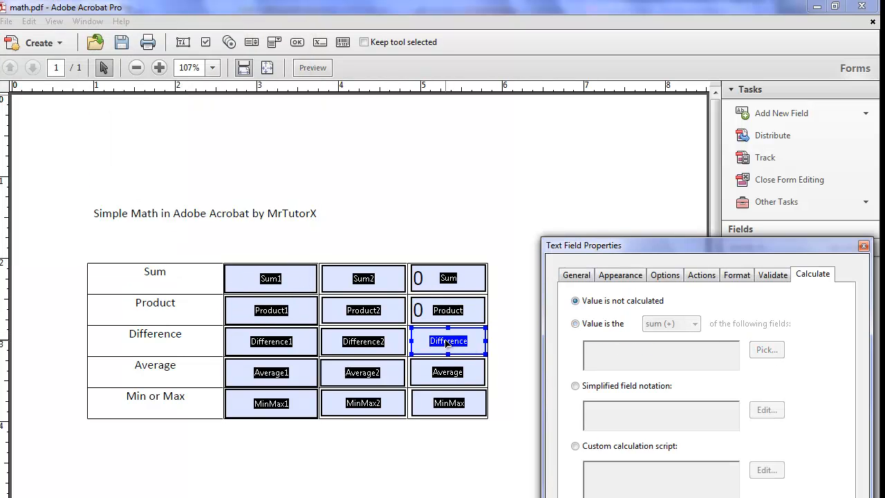
left_click(575, 323)
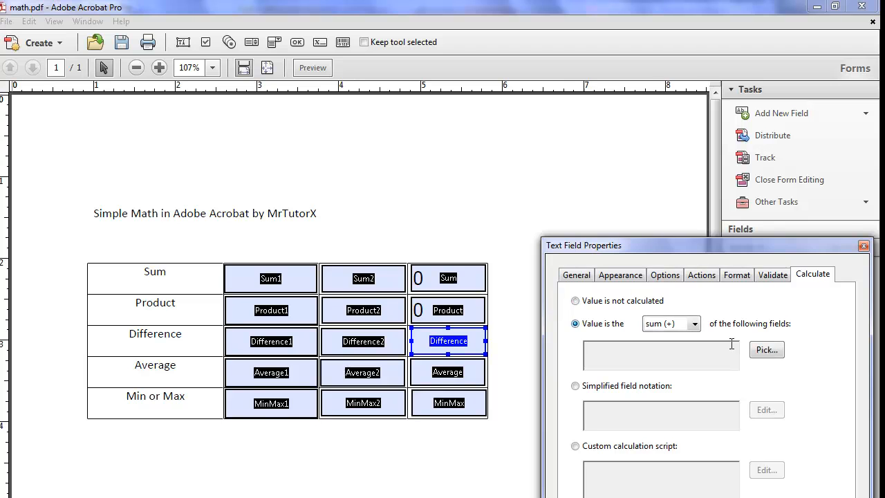
left_click(683, 328)
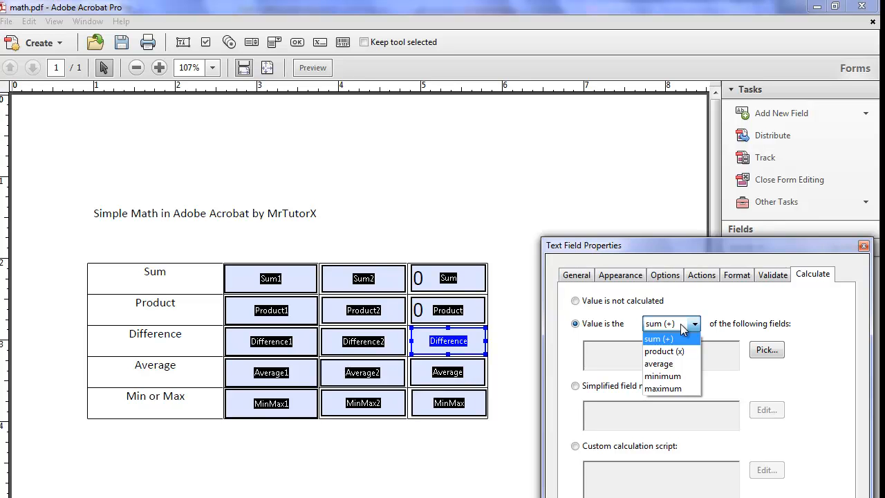
left_click(672, 325)
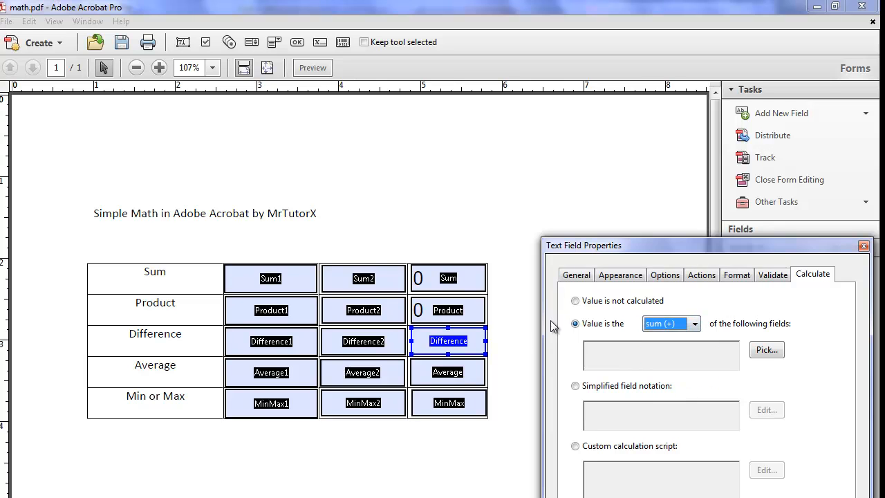
Make the Average field calculate the average of the Average1 and Average2 fields.
left_click(460, 367)
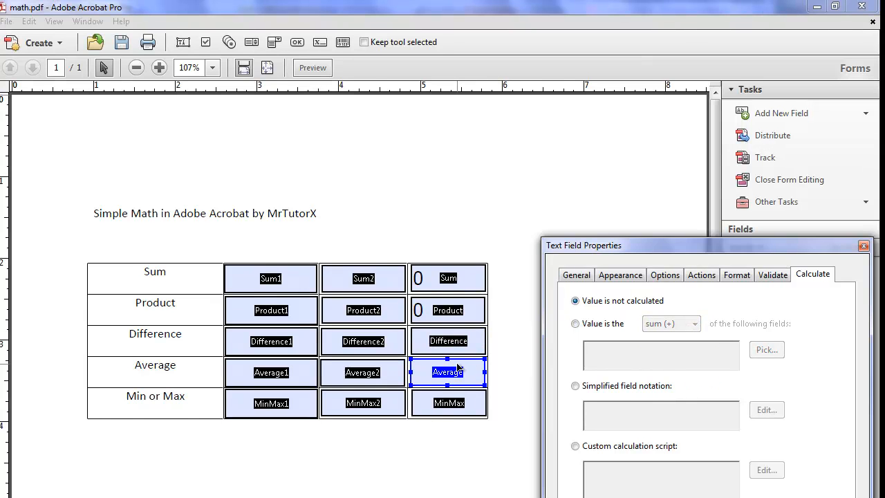
left_click(576, 323)
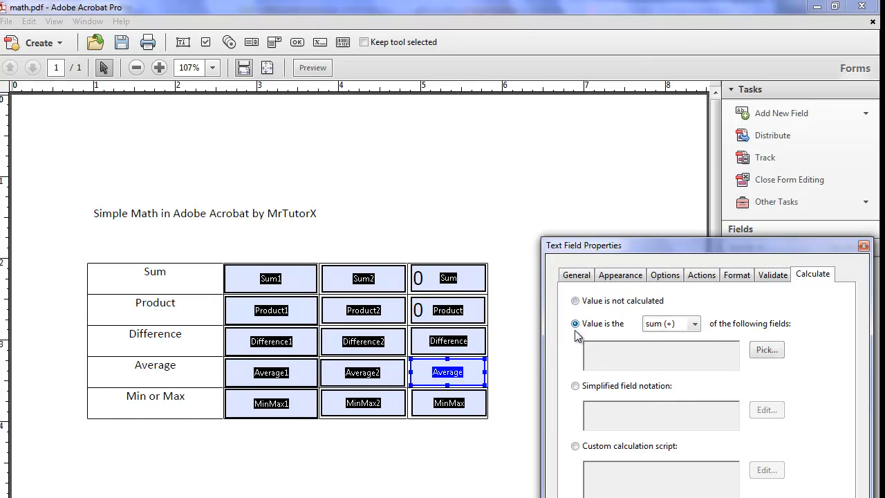
left_click(680, 325)
left_click(670, 363)
left_click(768, 349)
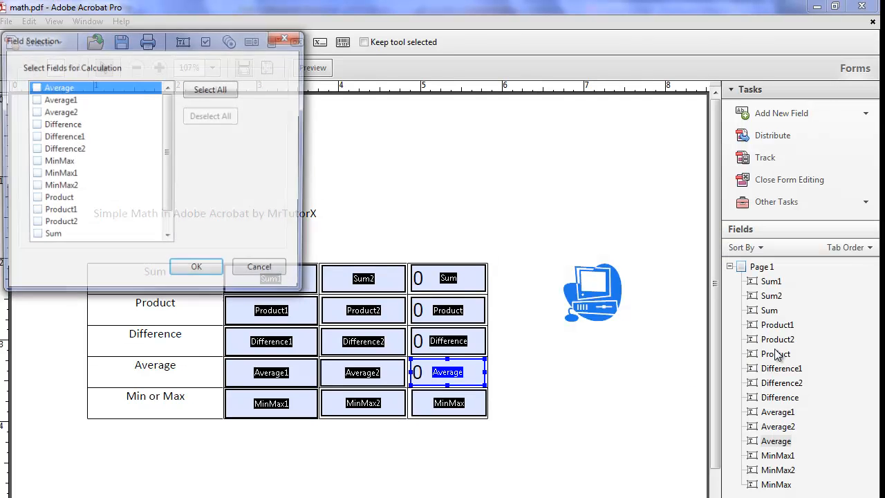
left_click(34, 100)
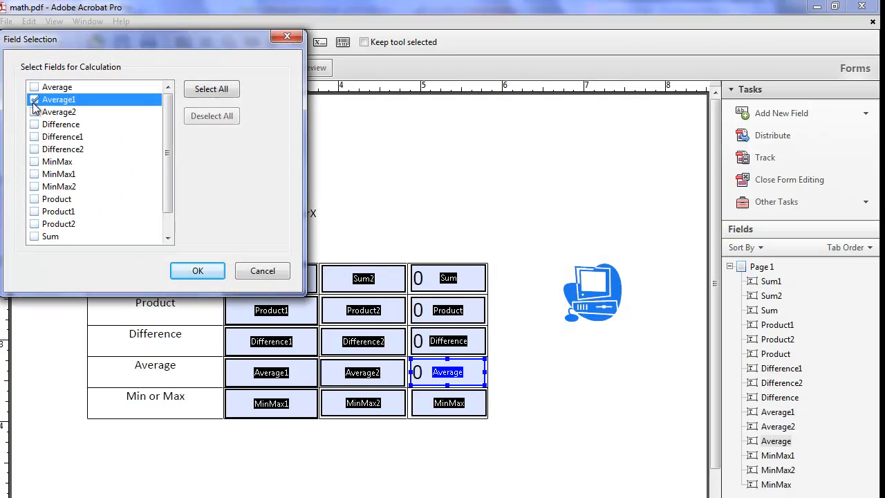
left_click(35, 112)
left_click(205, 270)
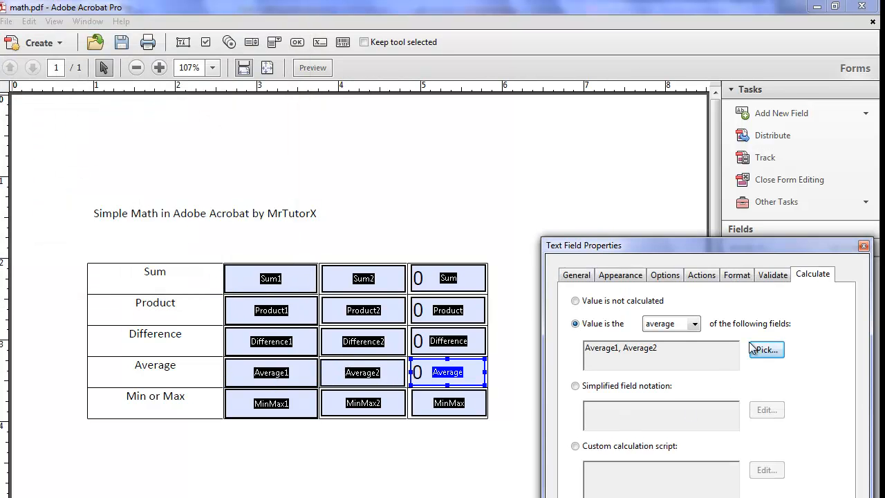
Make the MinMax field calculate the minimum of the MinMax1 and MinMax2 fields, and close its properties.
left_click(462, 409)
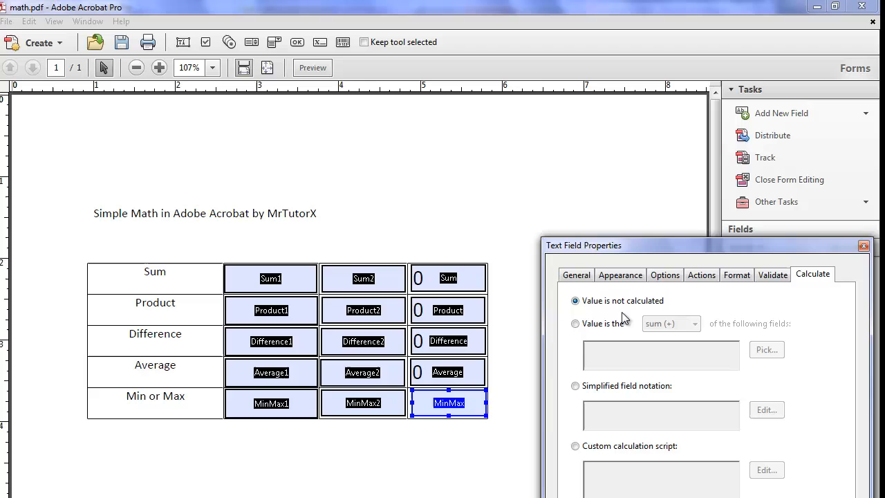
left_click(575, 323)
left_click(692, 325)
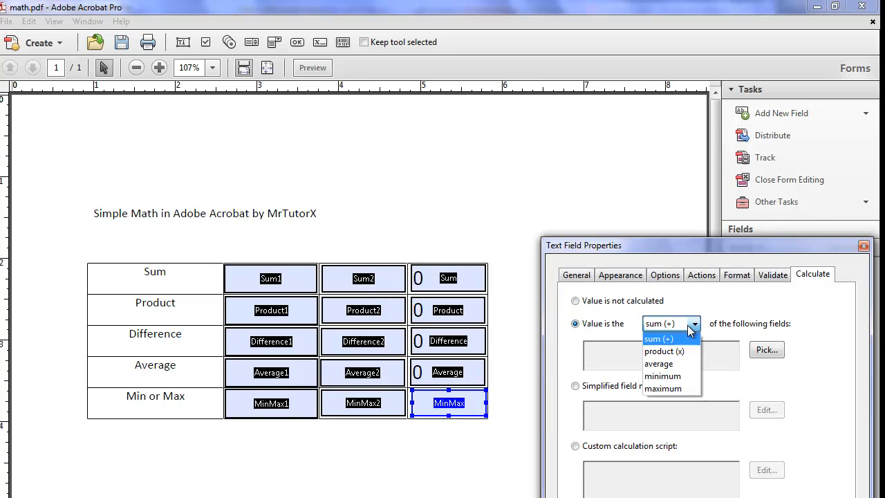
left_click(677, 377)
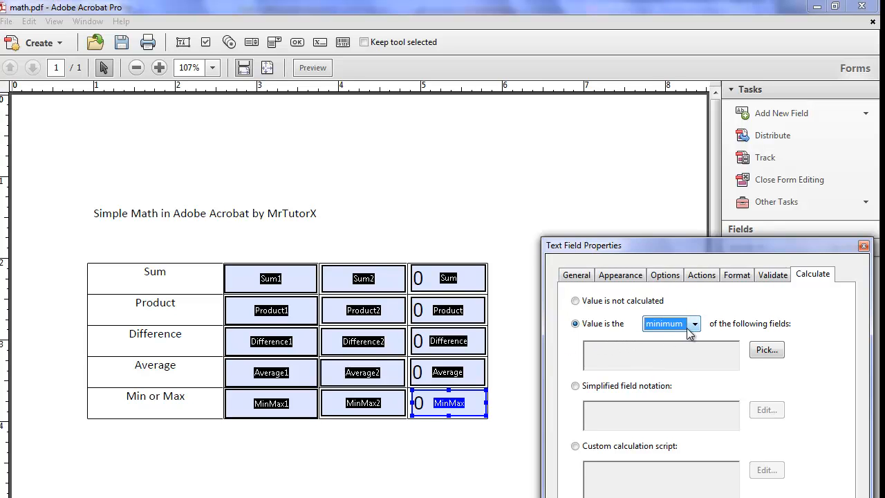
left_click(767, 349)
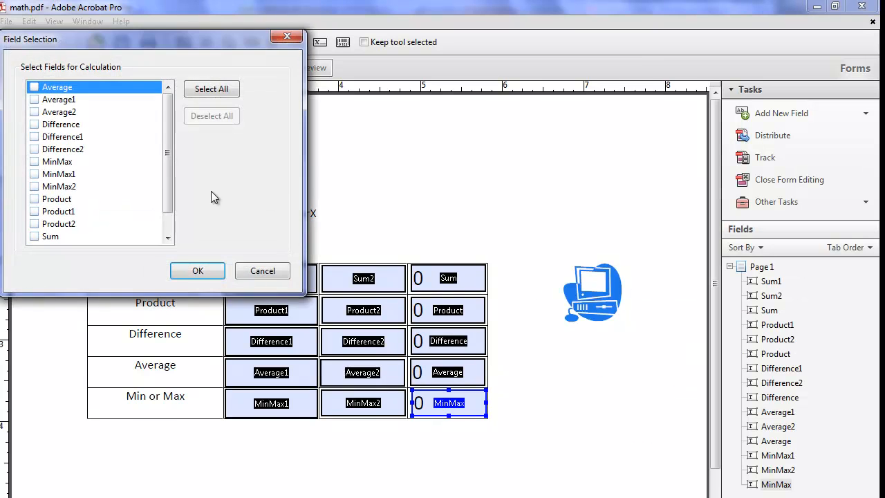
left_click(34, 174)
left_click(35, 187)
left_click(207, 276)
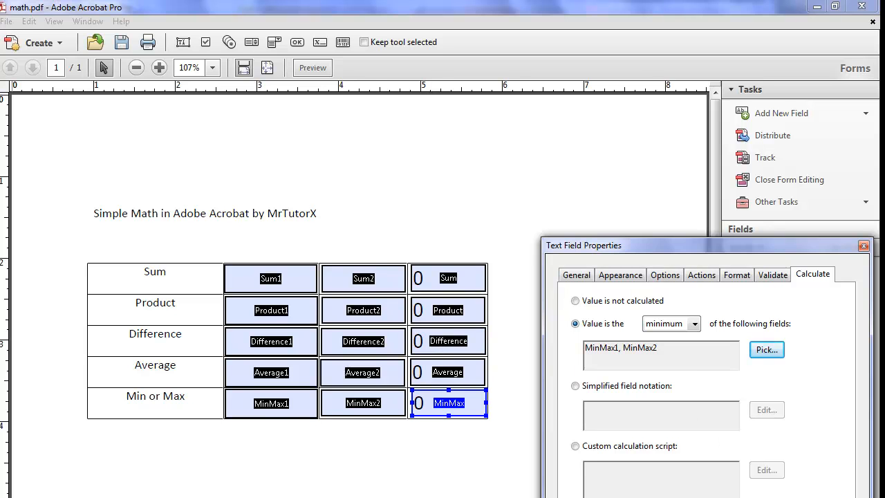
key("Escape")
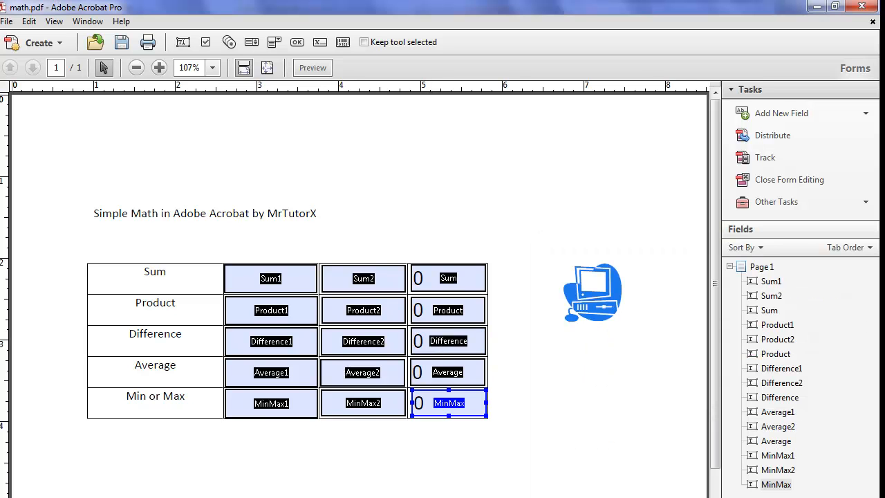
Preview the form and test the Sum row by entering 4 and 4.
left_click(311, 68)
left_click(334, 338)
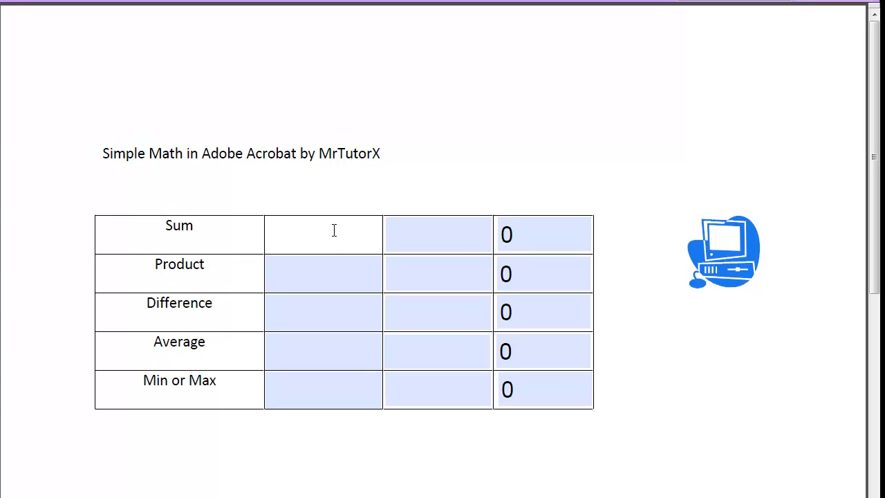
type("4")
left_click(435, 223)
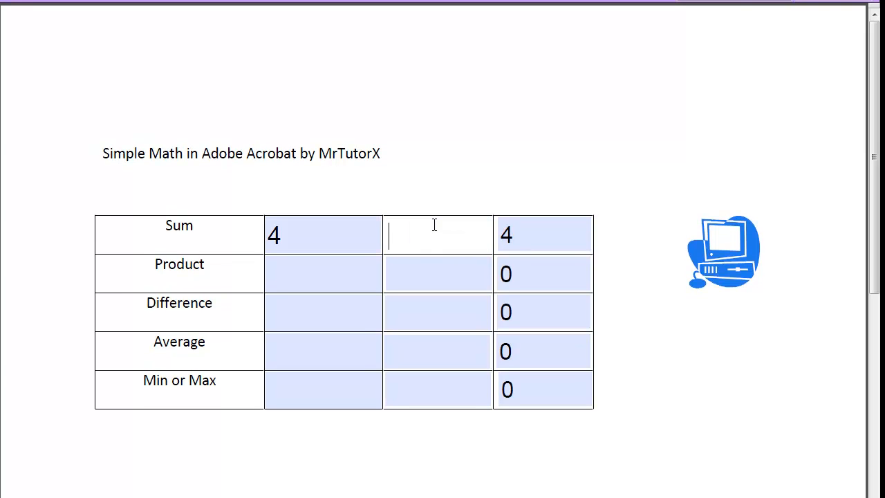
type("4")
Test the Product row by entering 4 and 2 in its two input fields.
left_click(343, 274)
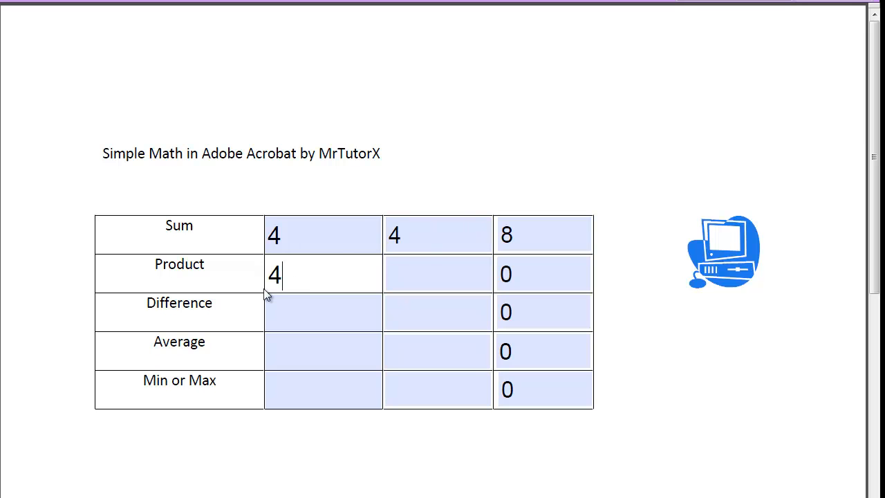
left_click(438, 279)
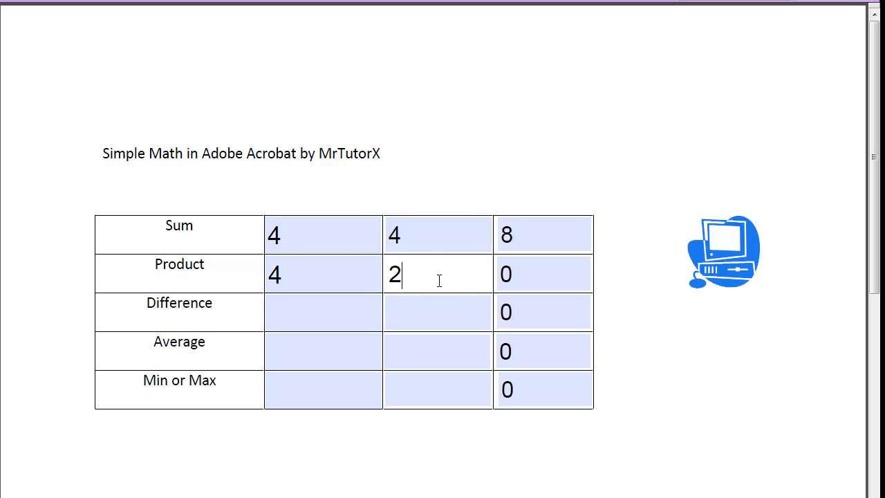
type("2")
left_click(359, 314)
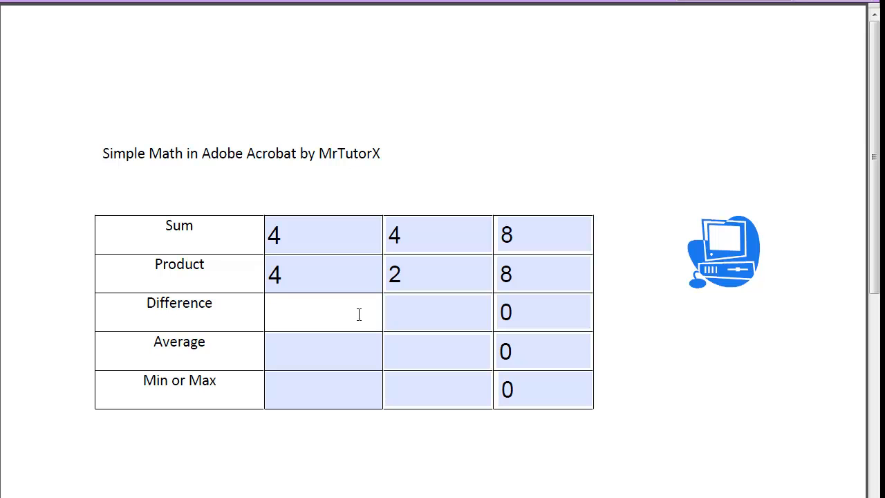
Test the Average row by entering 7 in both of its input fields.
left_click(322, 355)
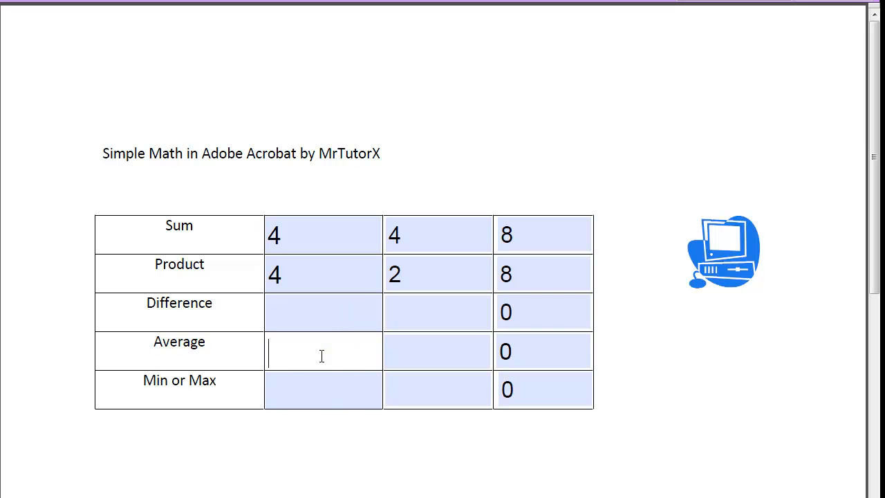
type("7")
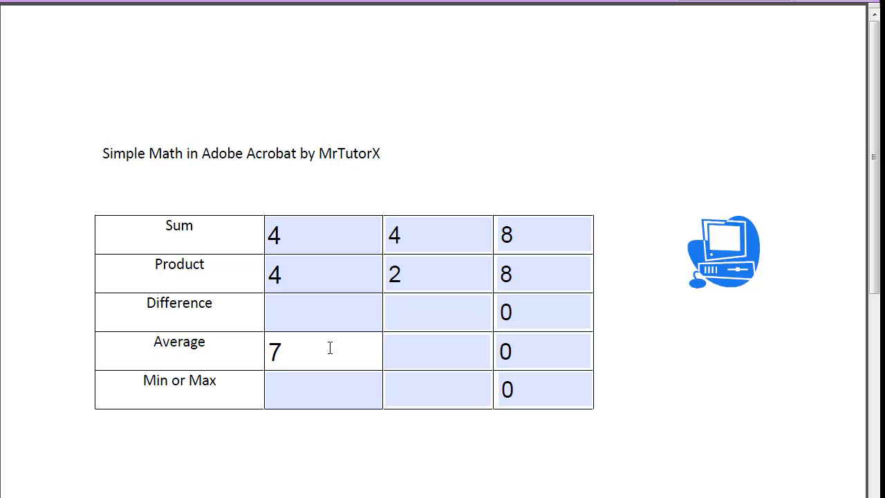
left_click(416, 356)
type("7")
Test the Min or Max row by entering 100 and 10 in its input fields.
left_click(304, 397)
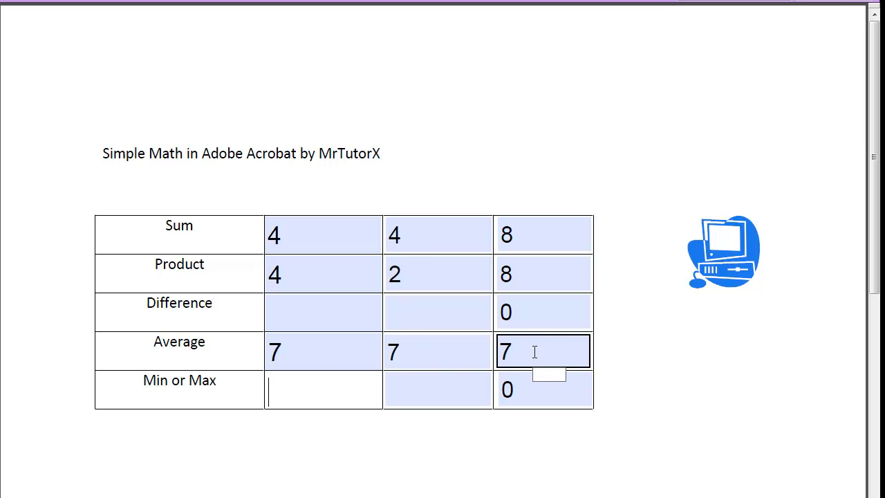
type("100")
left_click(415, 395)
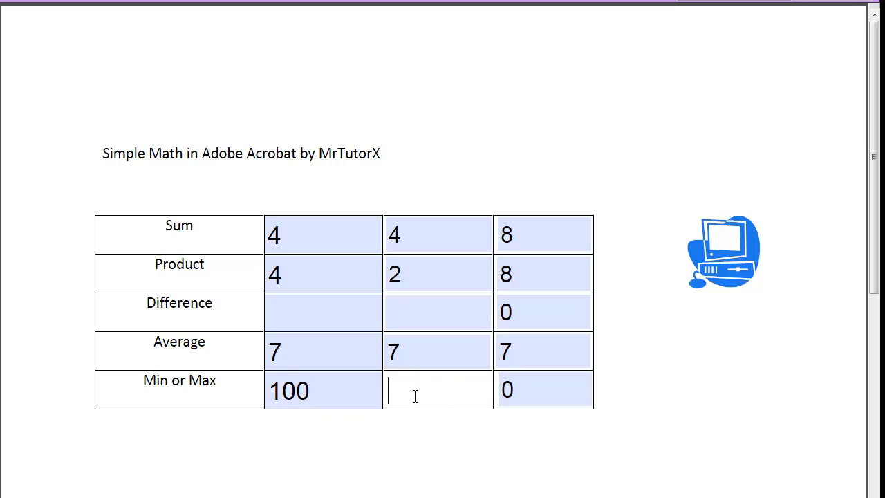
type("10")
left_click(333, 420)
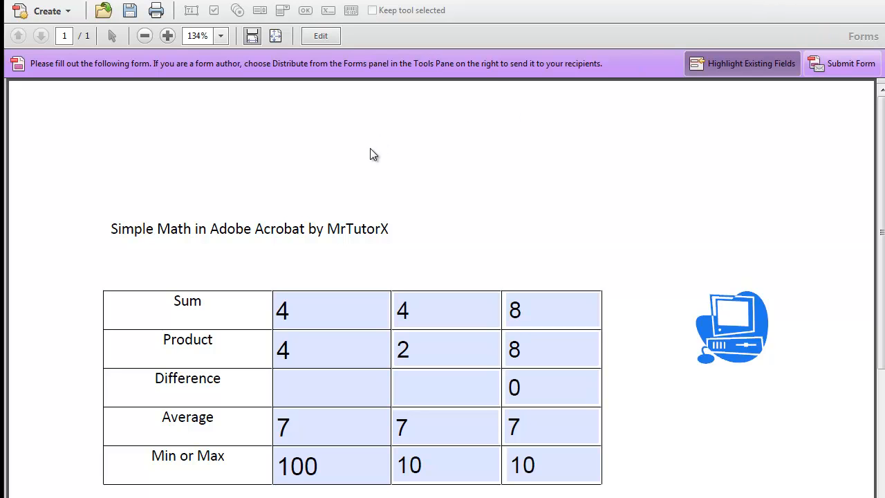
Return to form editing, switch the Difference field to a custom calculation script and open its script for editing.
left_click(320, 35)
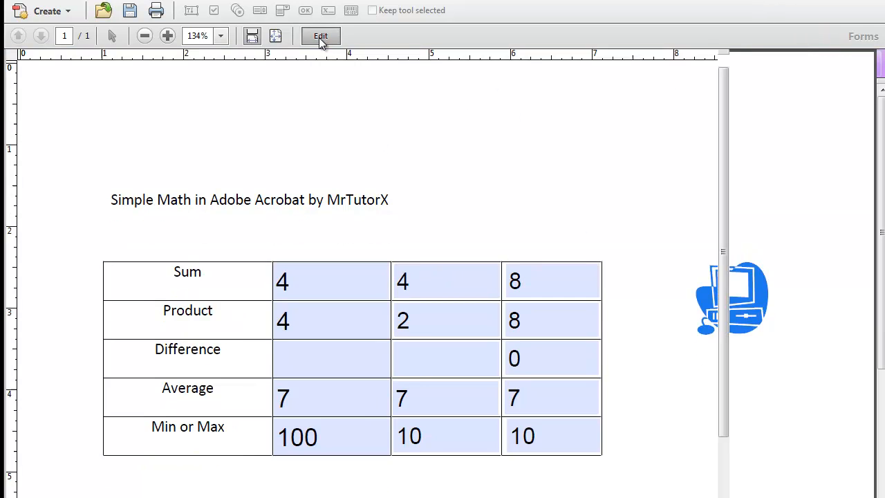
left_click(468, 308)
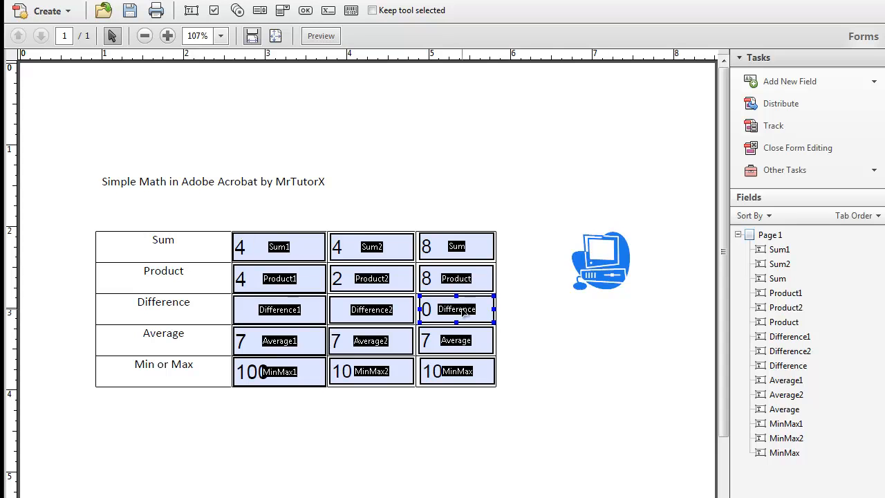
double_click(467, 308)
left_click(701, 295)
left_click(702, 295)
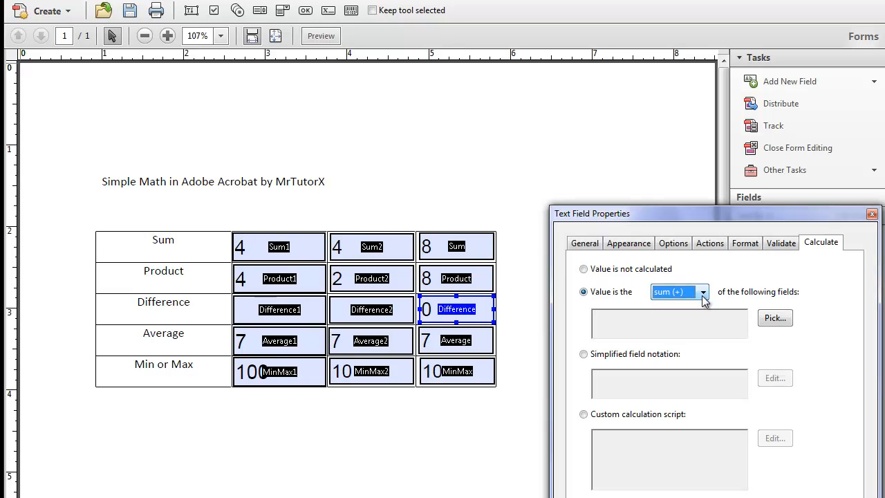
left_click(584, 415)
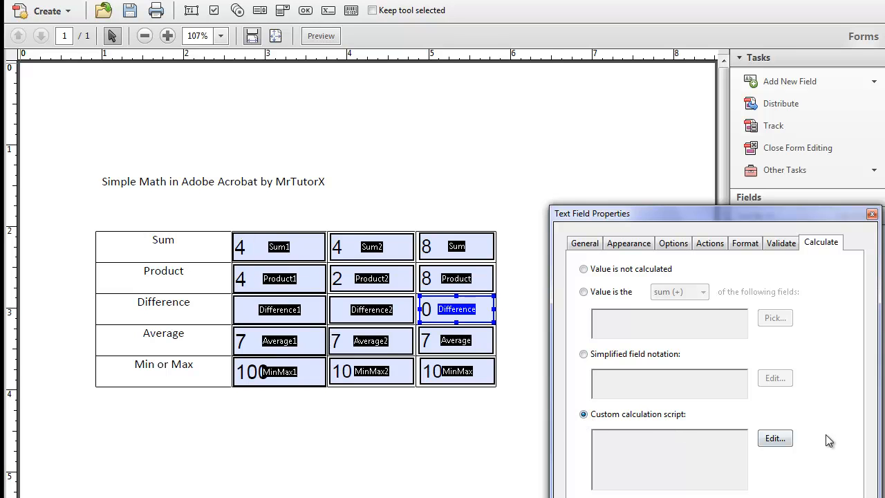
left_click(773, 439)
left_click_drag(661, 211, 631, 223)
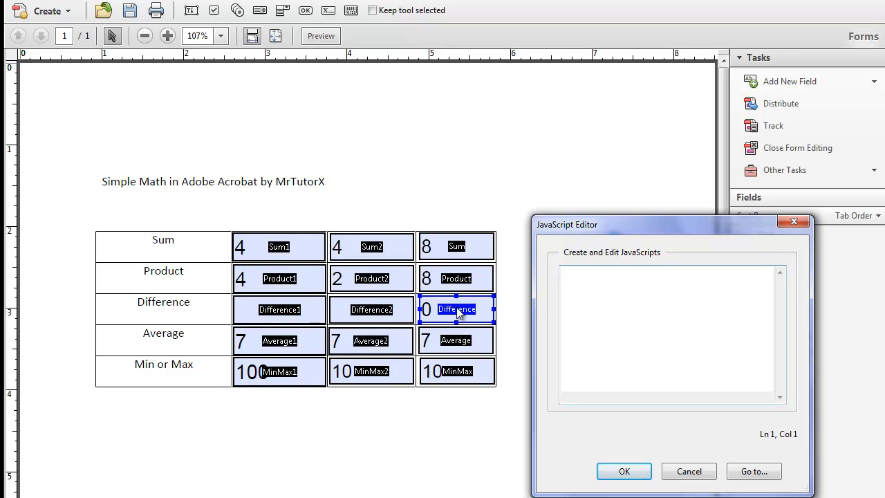
Declare the script variables x as this.getField("difference1") and y as this.getField("Difference2"), each on its own line and ended with a semicolon.
type("var x=this.getField")
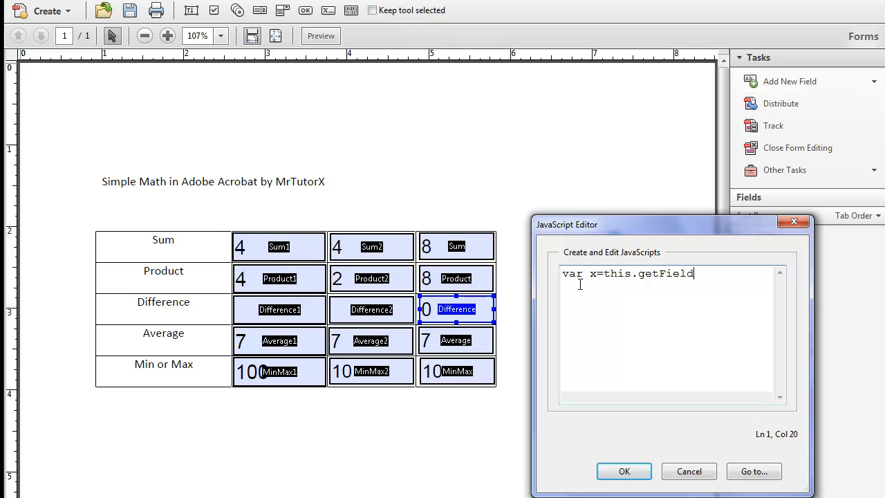
type("(\"difference1\");")
key("Return")
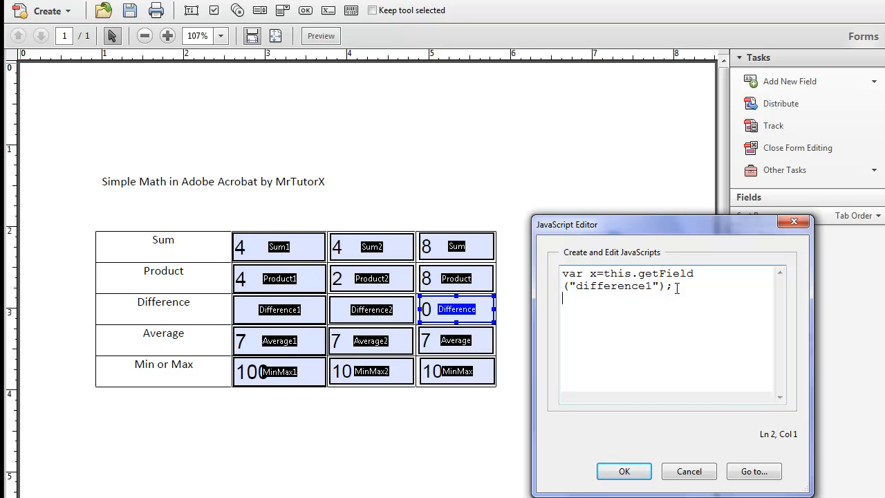
type("var y=this.getField")
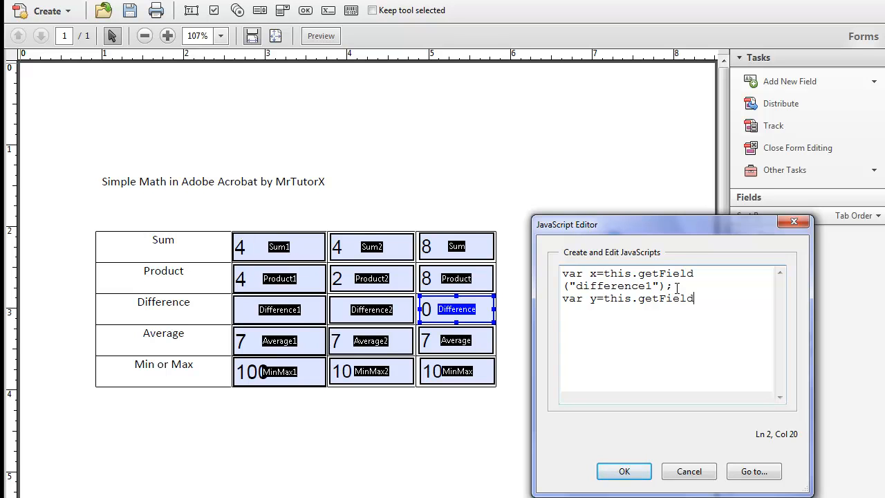
type("(\"Difference2\");")
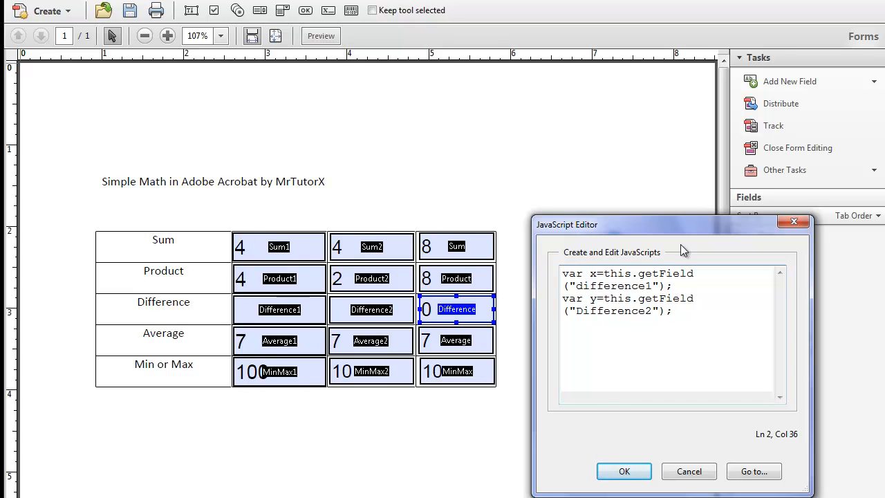
Correct the field name in the x declaration to "Difference1" with a capital D.
left_click_drag(583, 285, 575, 286)
type("D")
left_click(684, 313)
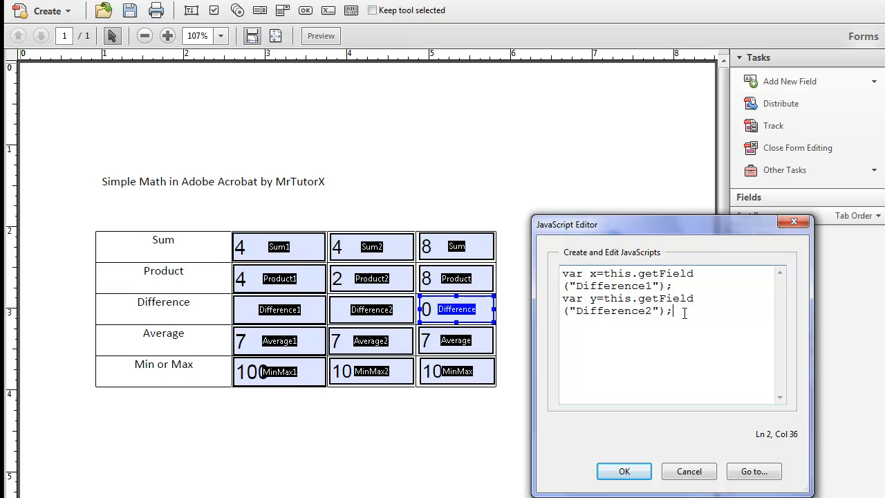
Add a third script line declaring variable z as this.getField("Difference");.
key("Return")
type("var z=this.getField")
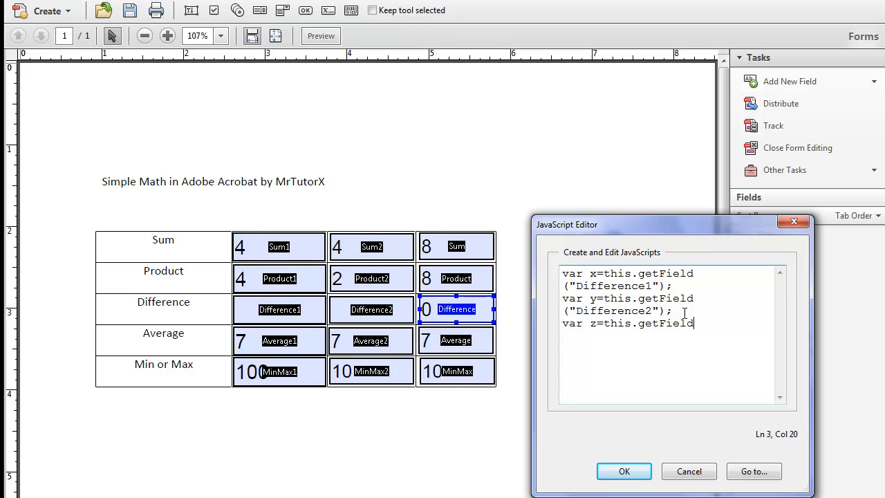
type("(\"Difference\");")
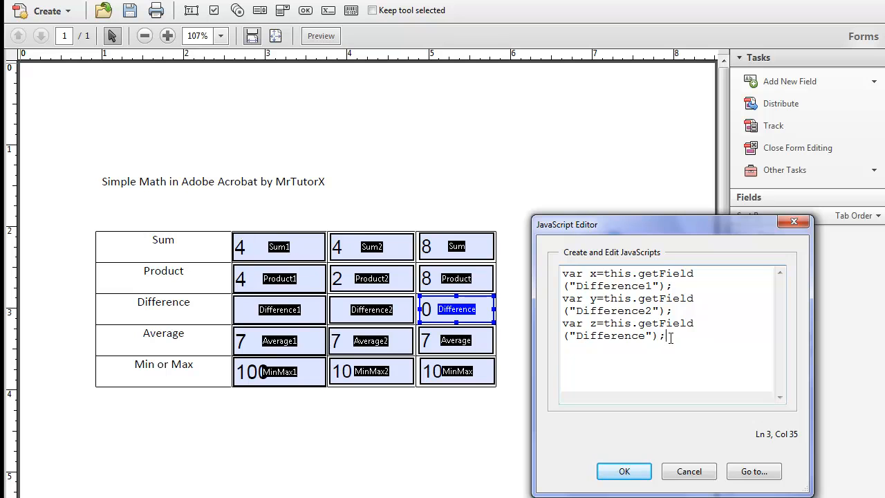
Add a fourth script line z.value=(x.value-yvalue); then accept the script and close the Difference field's properties.
key("Return")
type("z.value=")
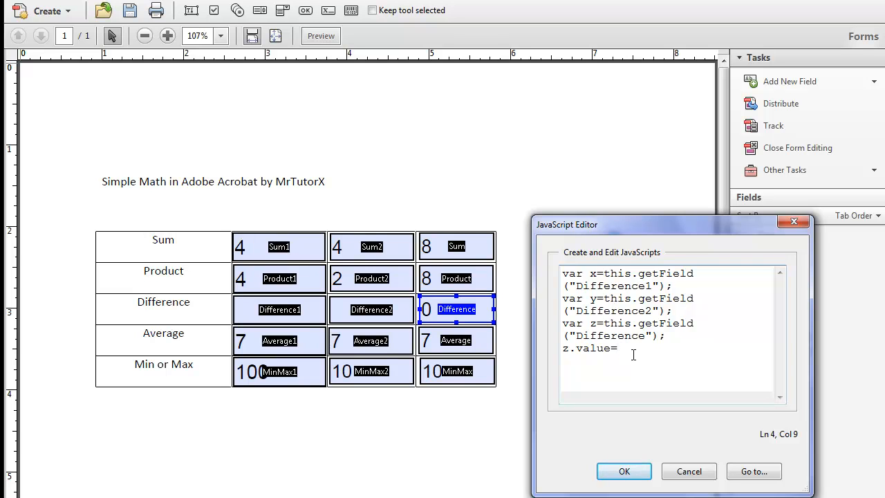
type("(x.value-yvalue")
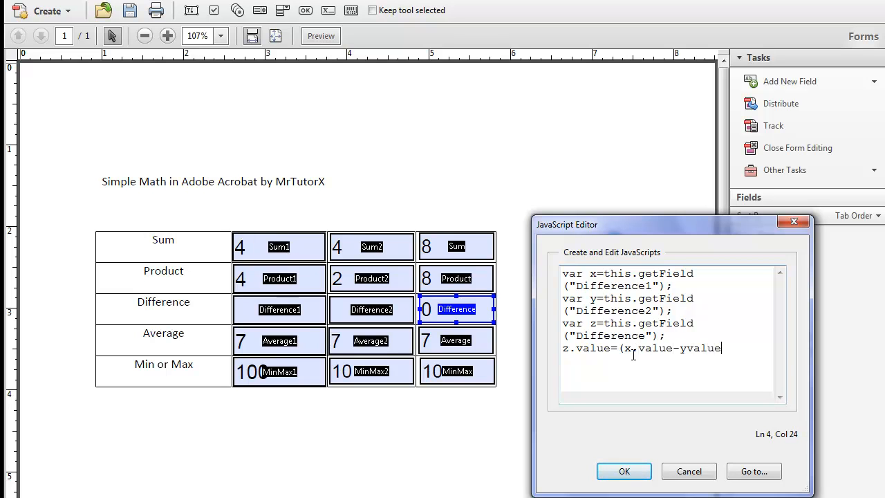
type(");")
left_click(624, 471)
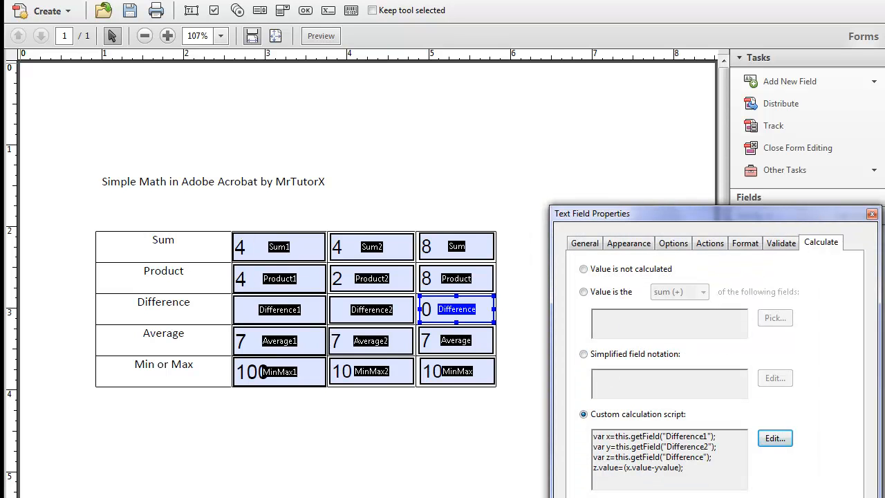
left_click(844, 496)
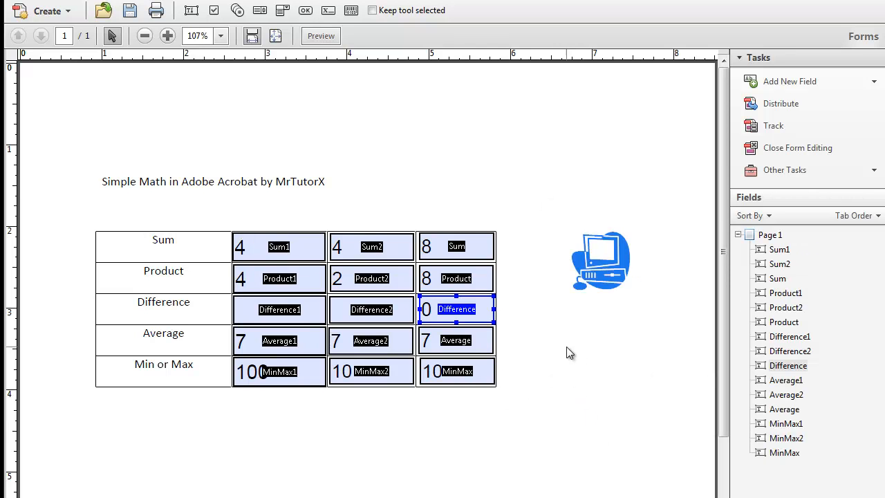
Preview the form and test the Difference row by entering 100 in the first field and 90 in the second.
left_click(321, 36)
left_click(322, 411)
left_click(328, 392)
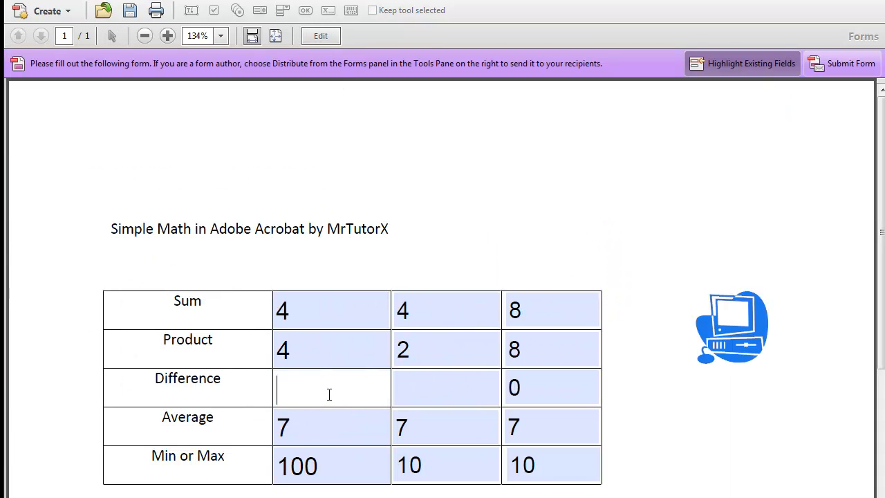
type("100")
left_click(421, 390)
type("90")
left_click(442, 421)
left_click(535, 389)
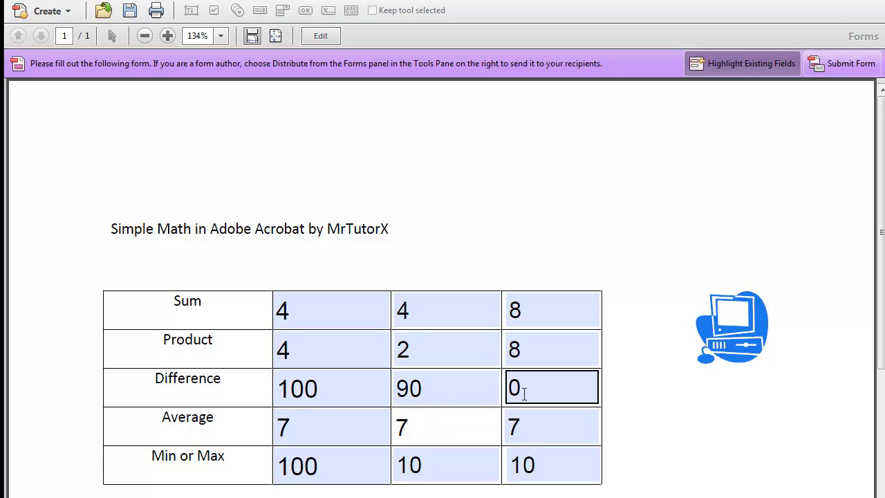
double_click(532, 387)
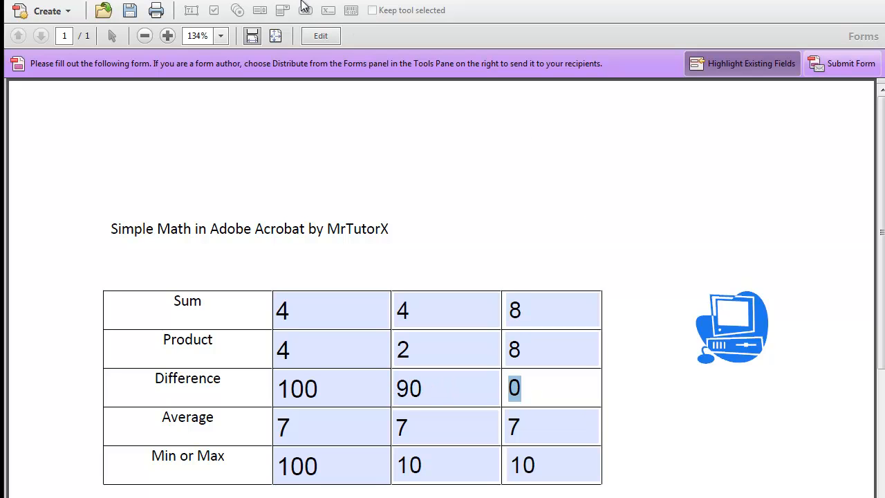
Return to form editing and correct yvalue to y.value in the Difference field's custom calculation script, then accept the change.
left_click(328, 38)
double_click(457, 309)
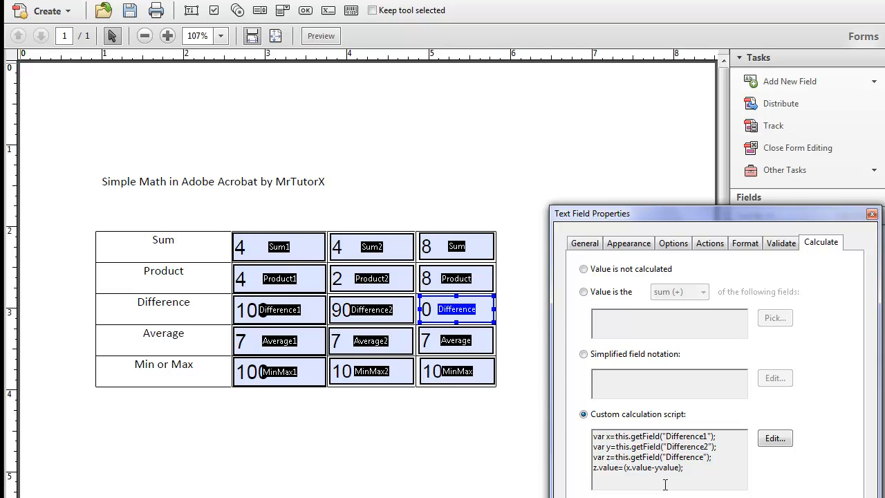
left_click(769, 444)
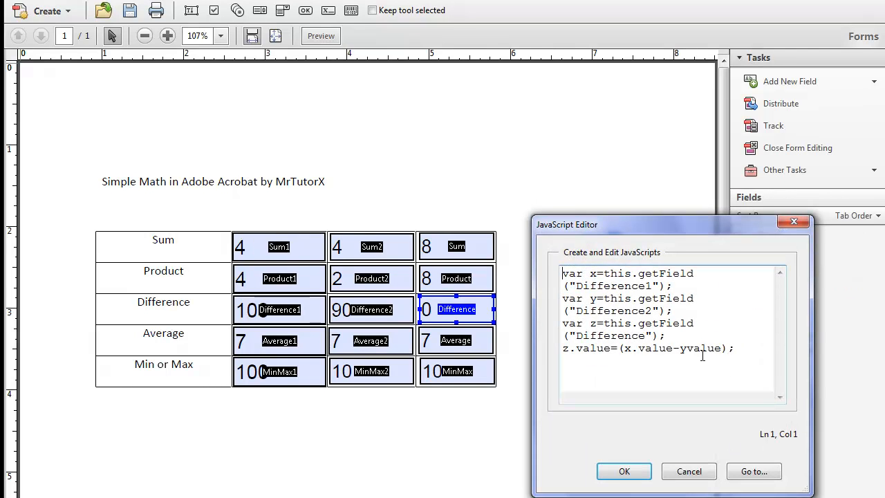
left_click(687, 347)
type(".")
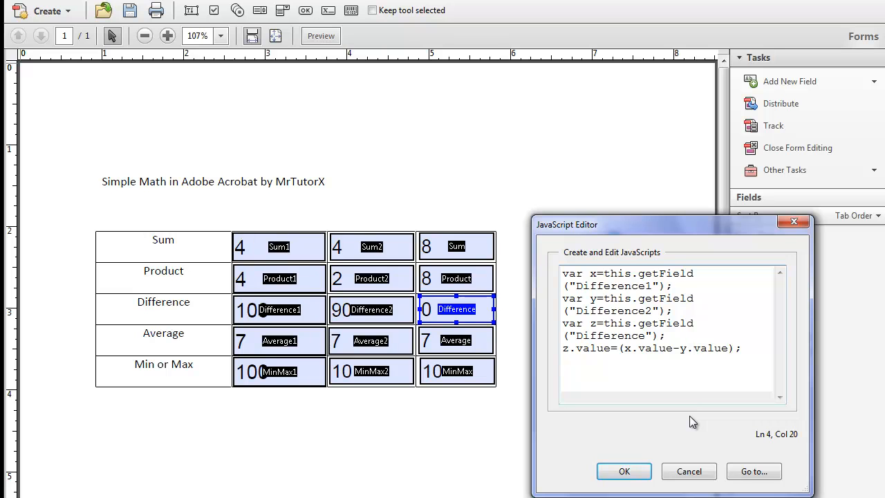
left_click(622, 470)
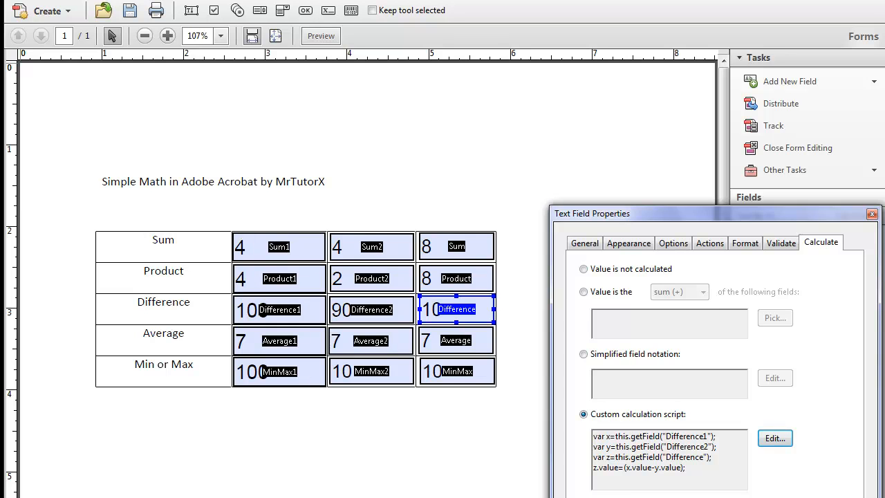
left_click(835, 496)
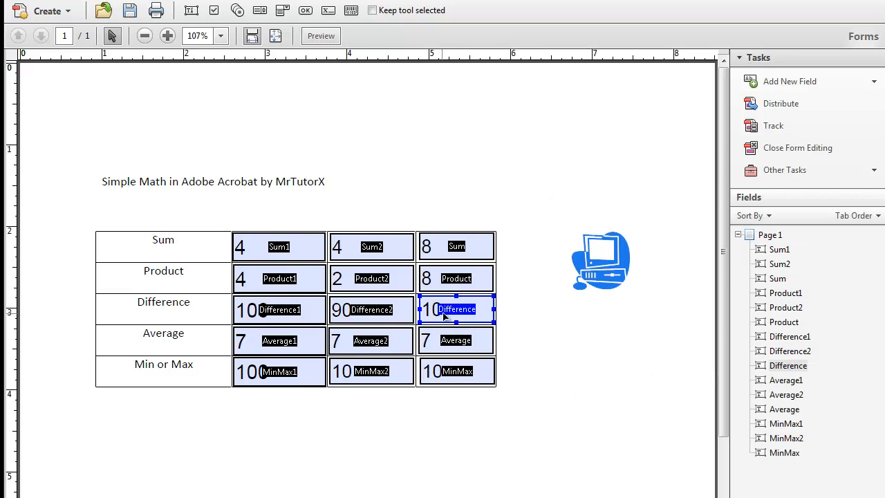
Preview the form and retest the Difference row with 200 in the first field and 10 in the second.
left_click(321, 35)
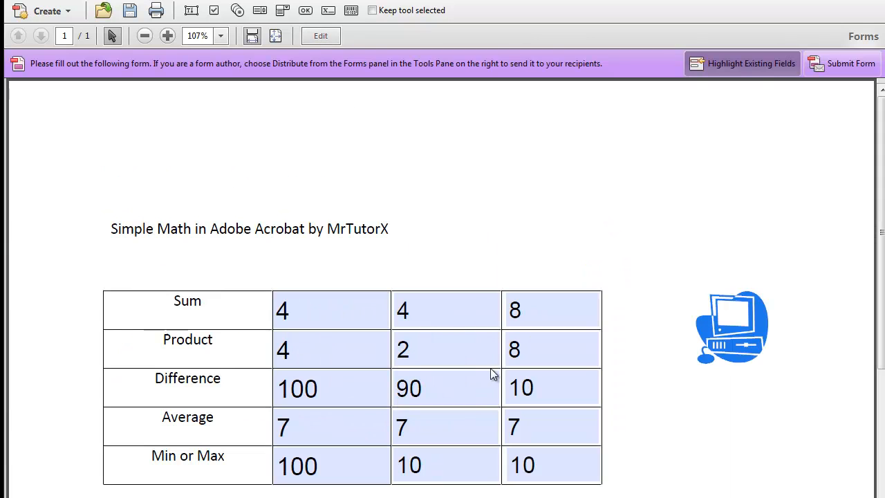
left_click(366, 392)
left_click_drag(343, 389, 231, 391)
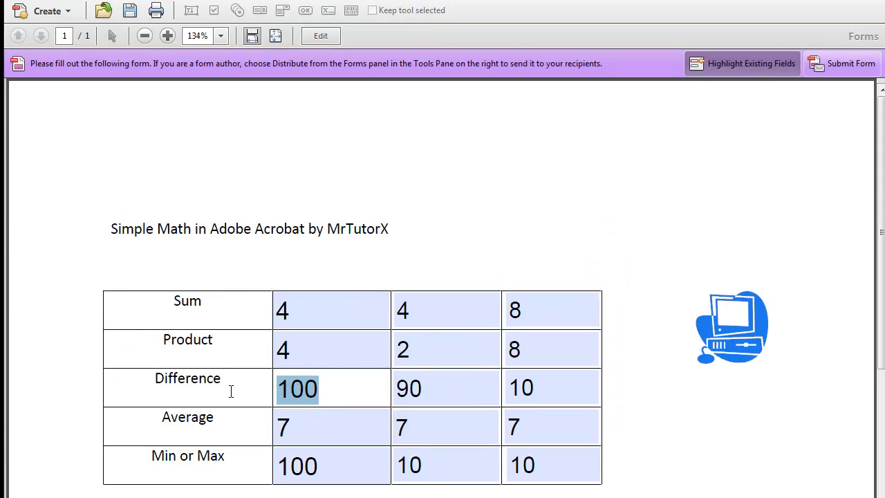
type("200")
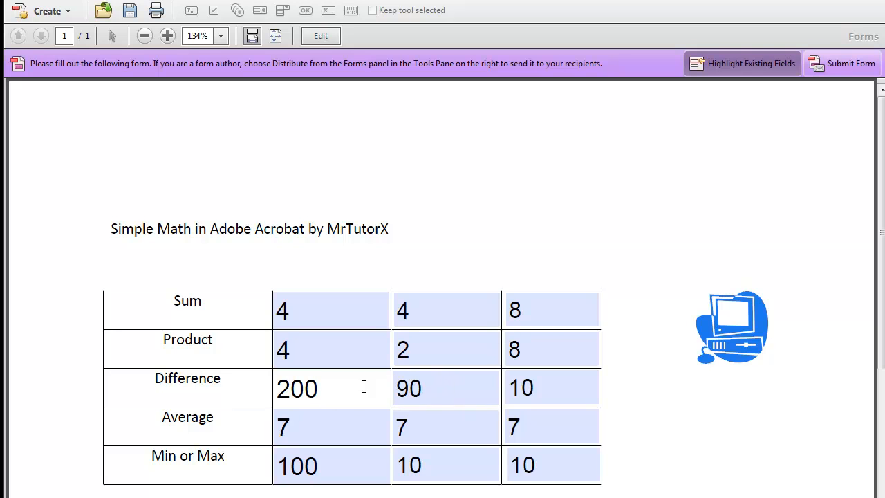
key("Tab")
type("10")
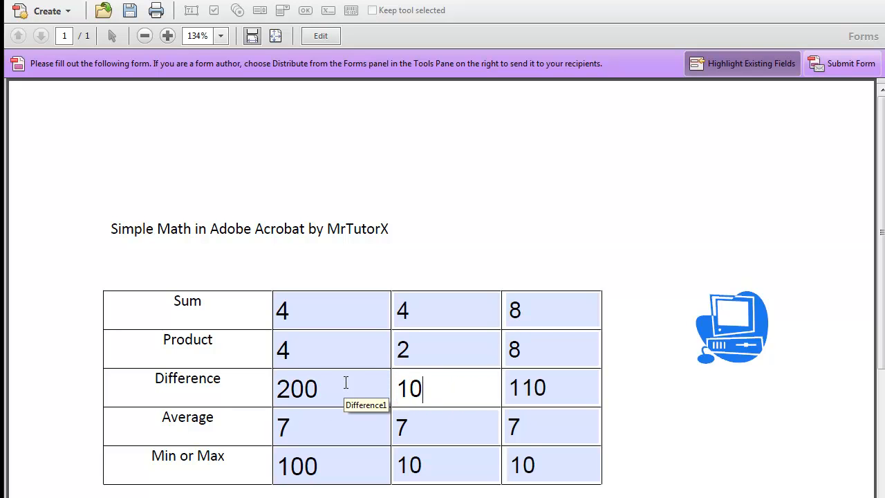
left_click(444, 413)
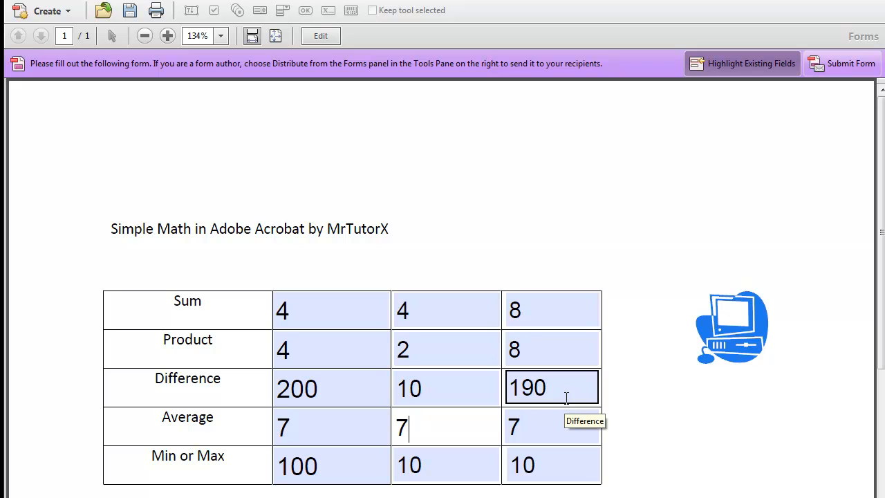